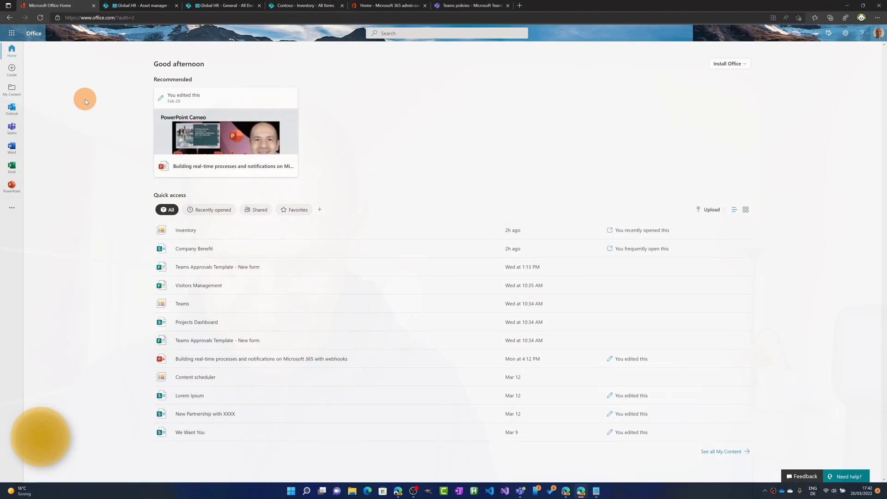
Open the Asset manager list from the favorites in Microsoft Lists
click(39, 66)
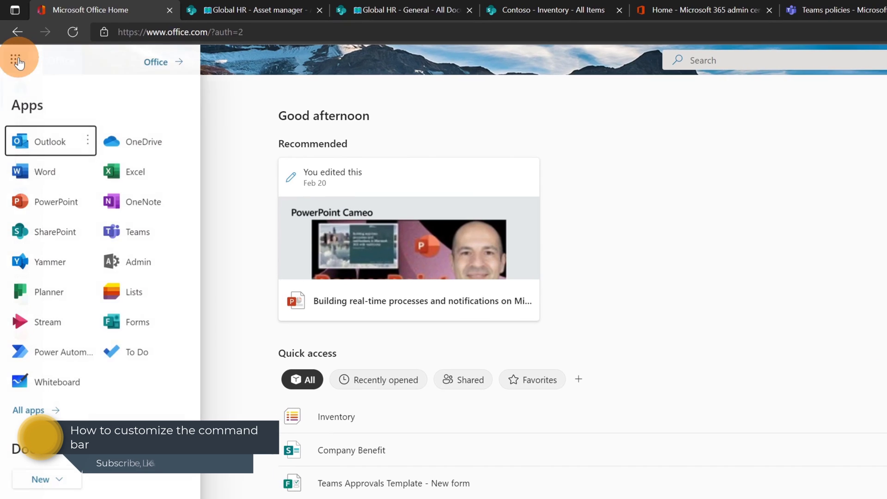
click(123, 299)
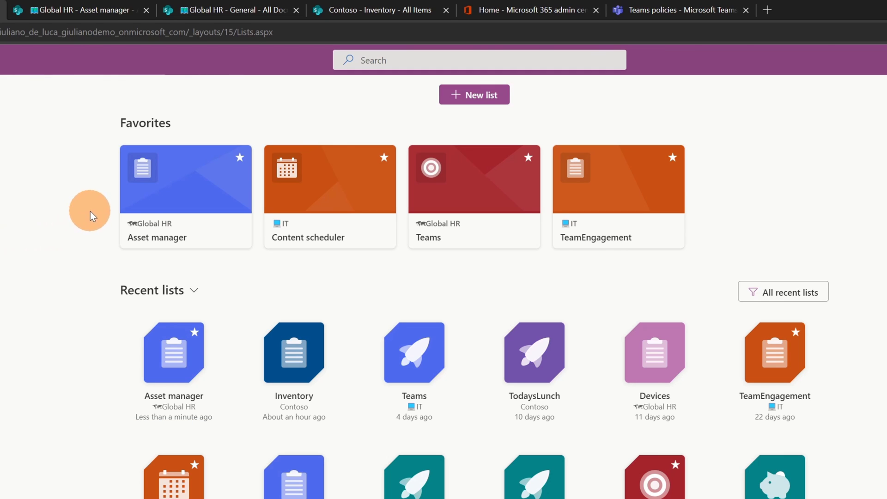
click(200, 211)
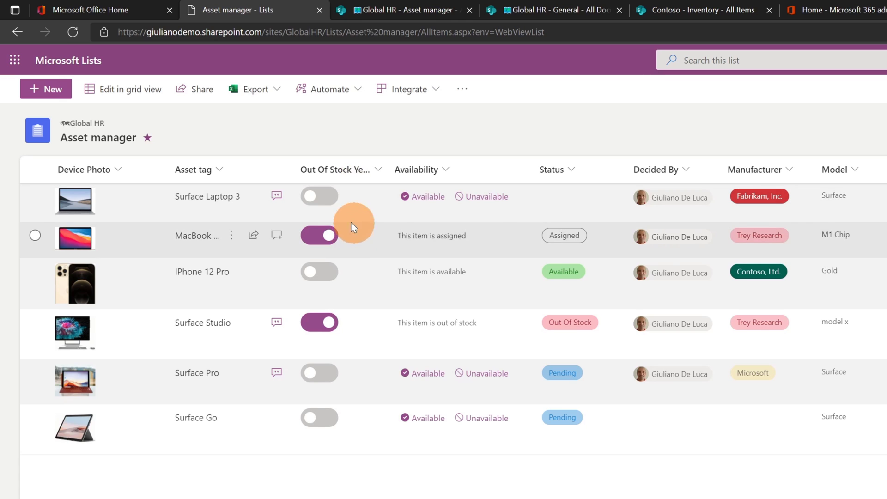
Inspect the list's overflow commands
click(328, 240)
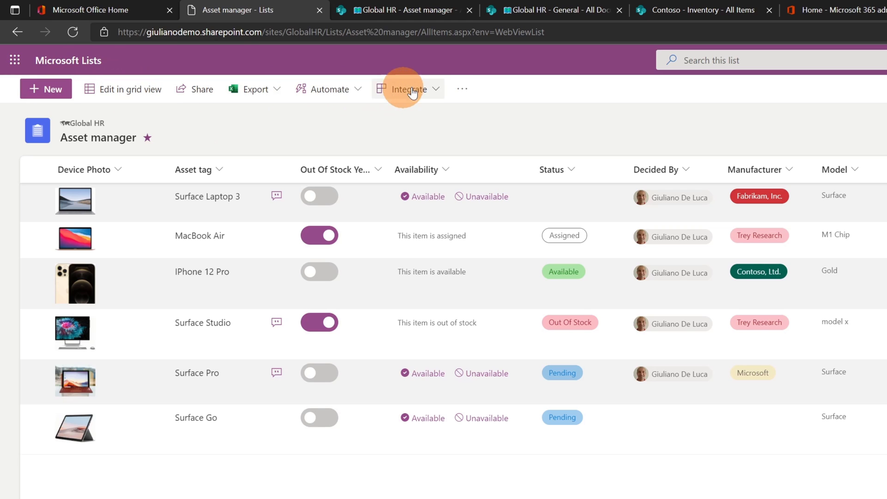
click(464, 90)
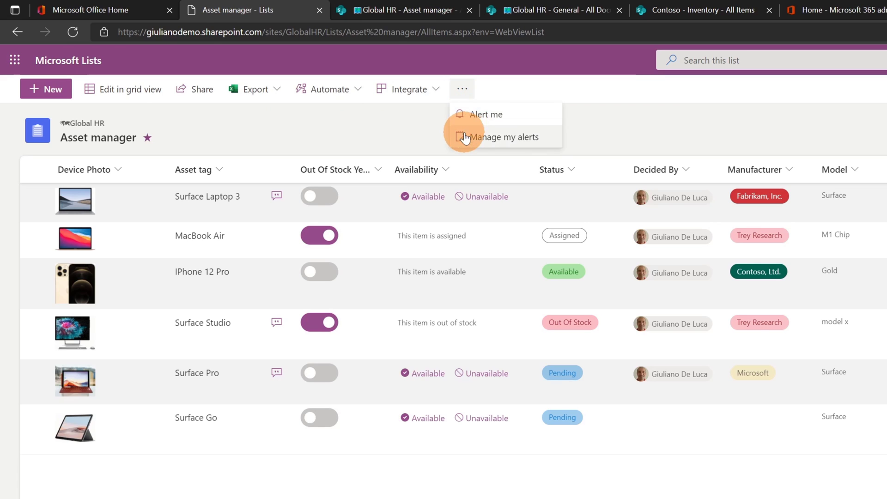
click(468, 94)
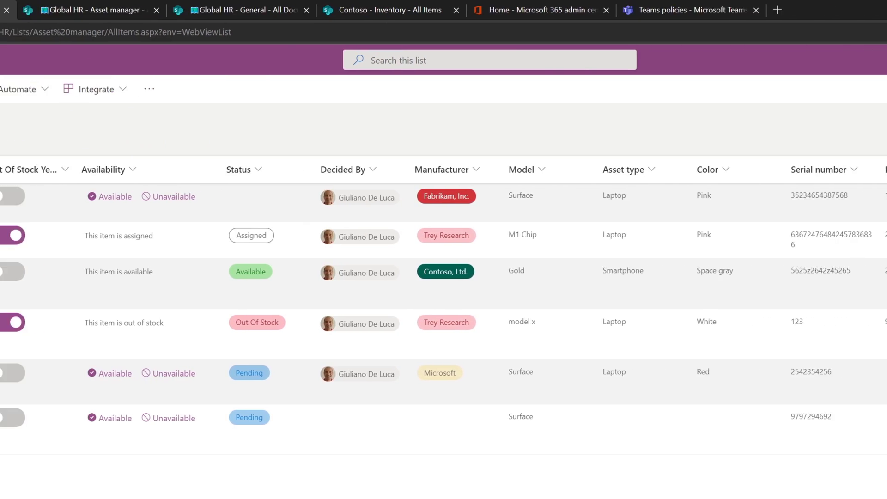
Open the formatting of the All Items view and delete its additionalRowClass block, keeping only the schema line in the JSON
click(781, 89)
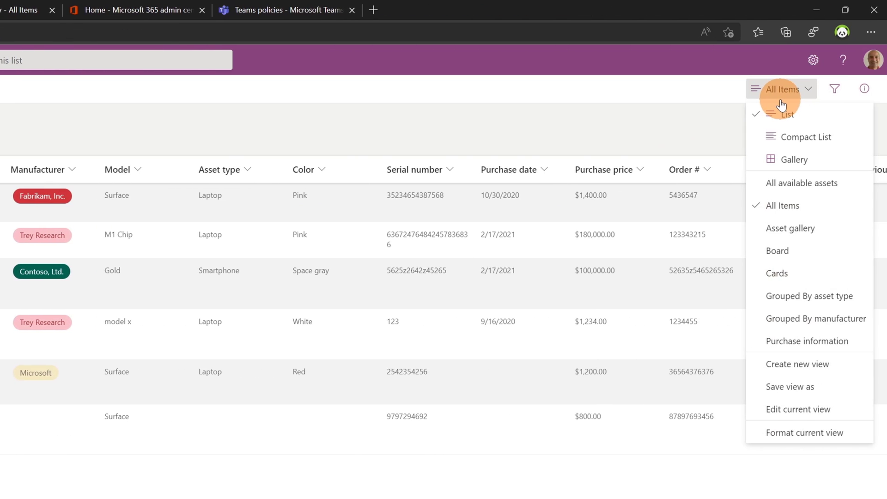
click(794, 433)
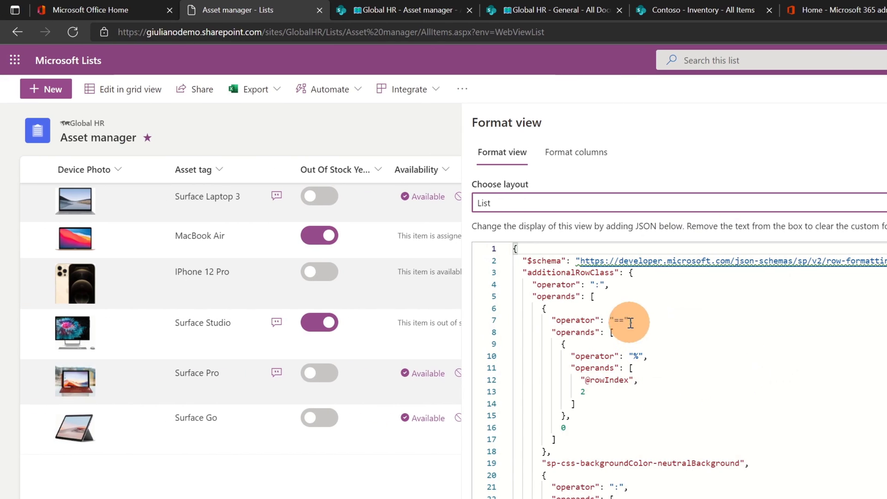
drag(523, 273, 739, 498)
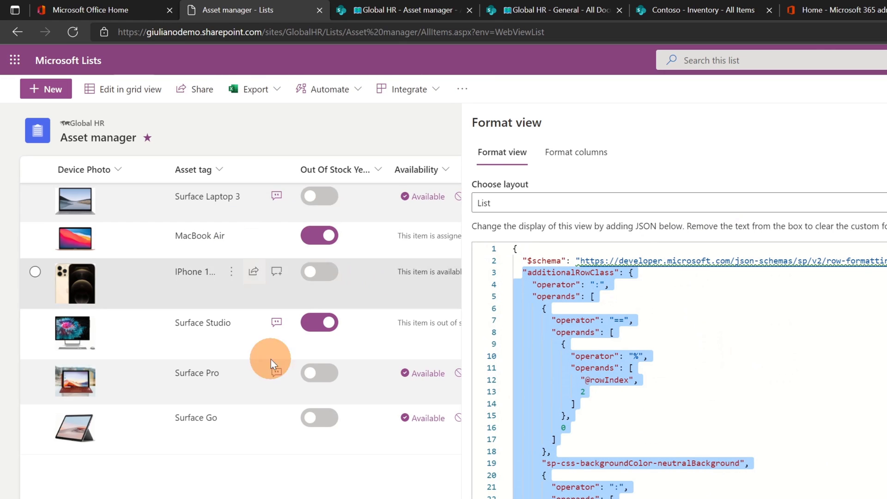
key(BackSpace)
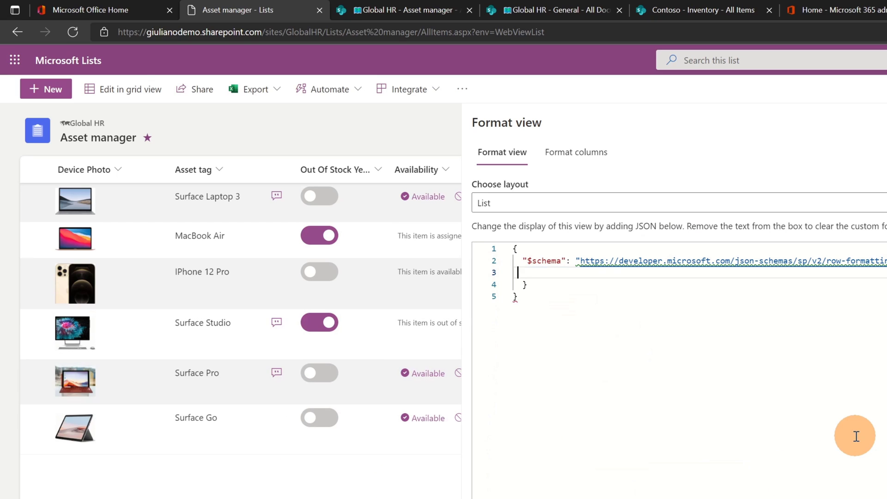
key(Delete)
key(Delete)
key(Delete)
key(Delete)
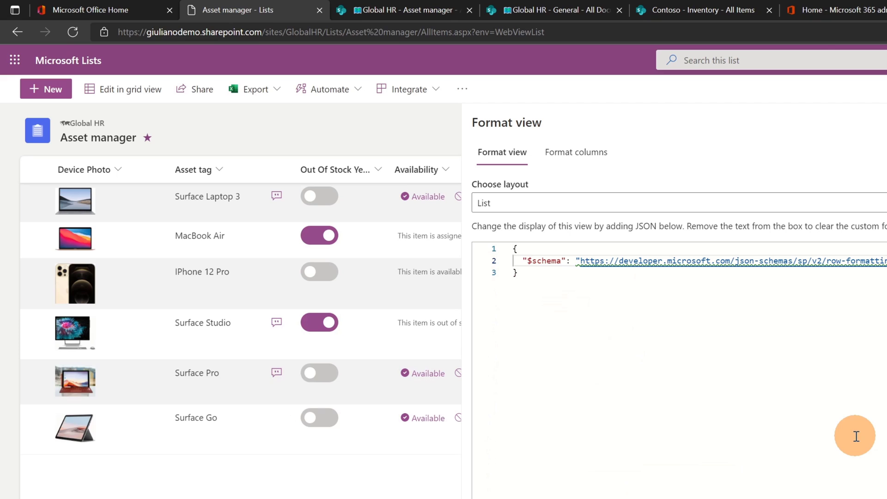
Insert the copied commandBarProps block from the clipboard history below the schema line and remove the stray comma line
key(Return)
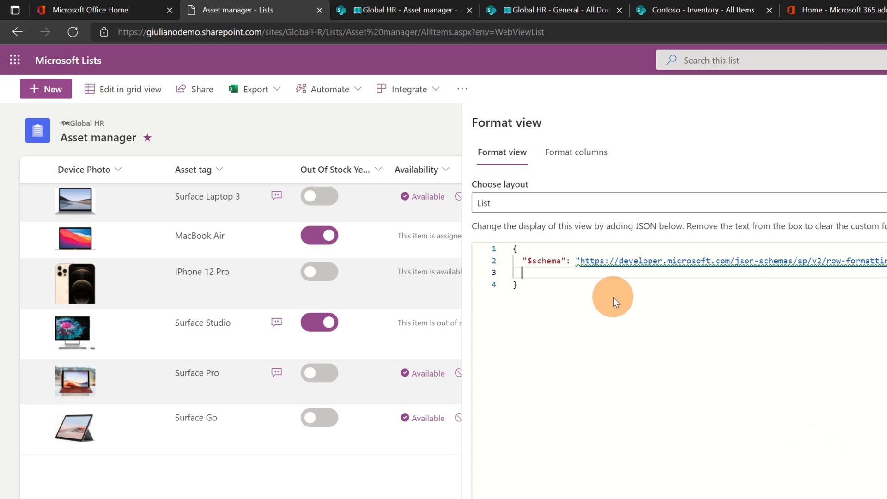
key(super+v)
scroll(623, 406, down, 2)
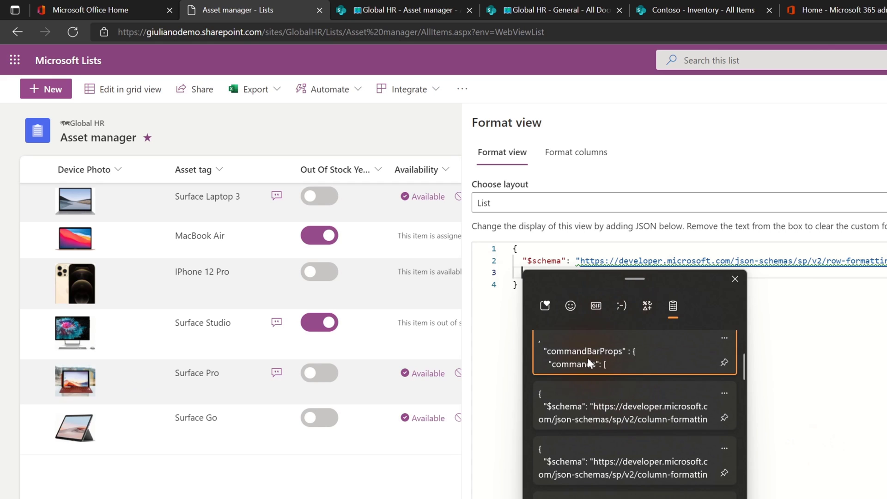
click(586, 358)
click(528, 272)
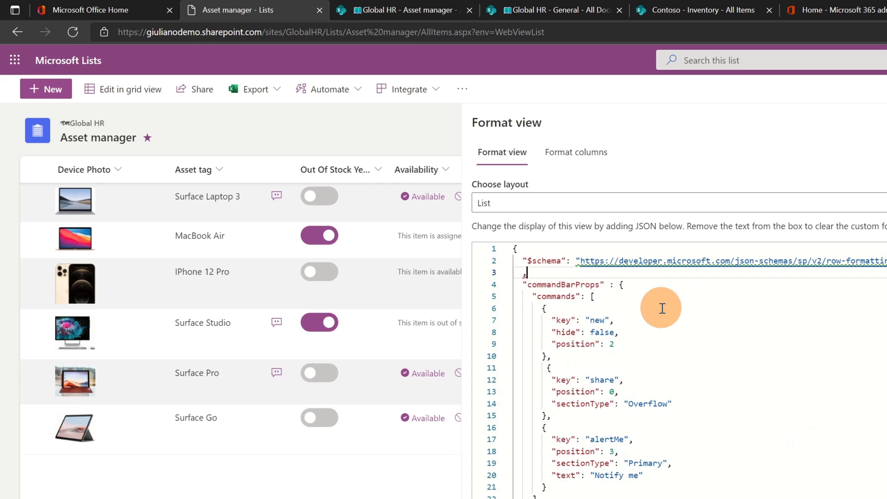
key(BackSpace)
key(Delete)
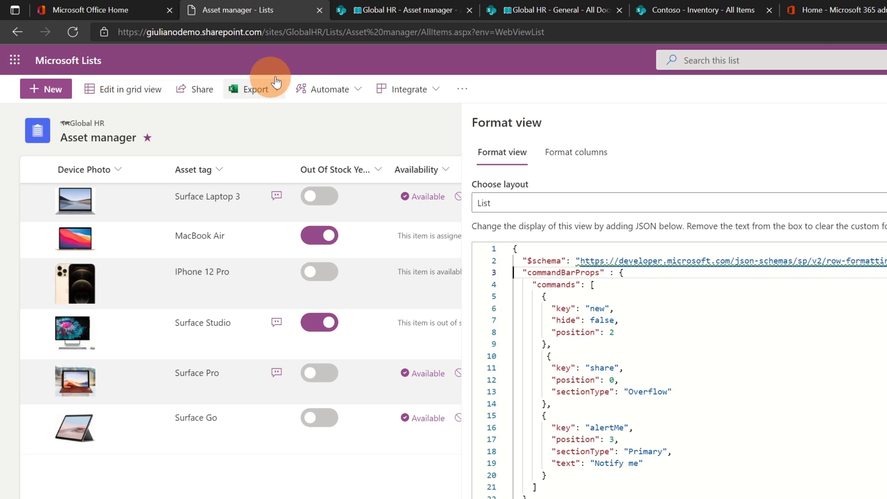
Examine the commandBarProps object, its commands array and the key entry of the "new" command
click(561, 272)
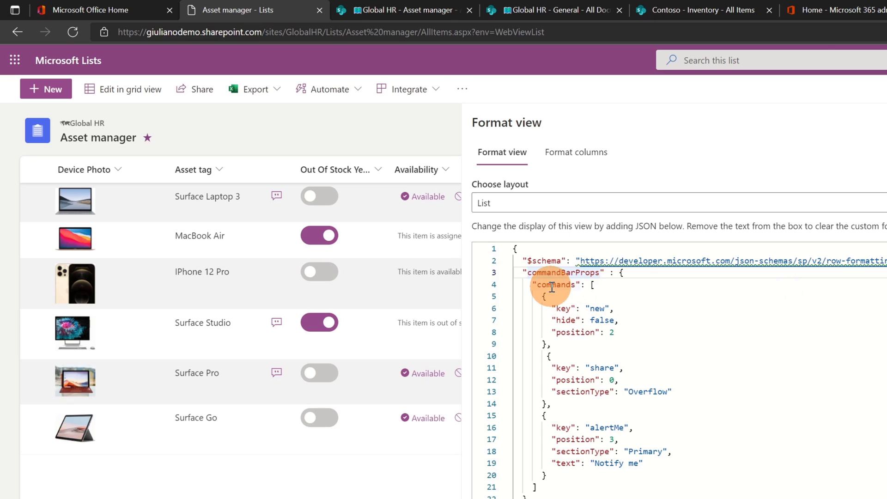
click(569, 285)
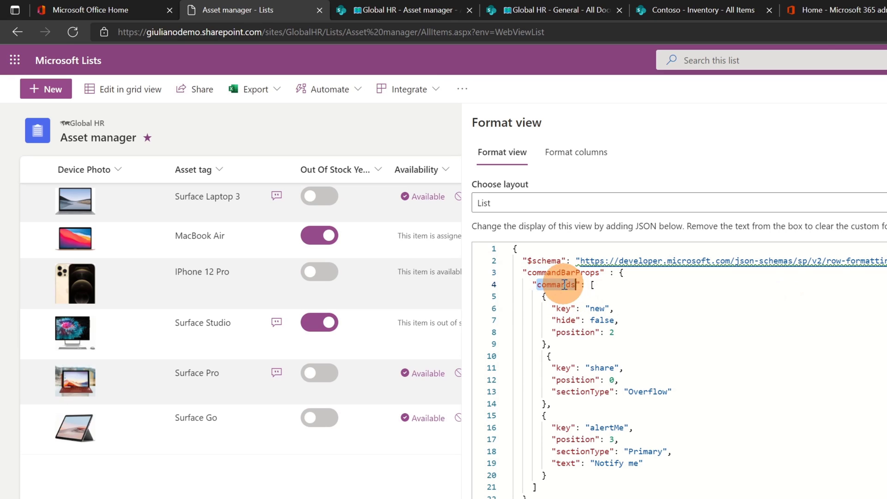
click(644, 329)
key(Up)
key(Up)
key(Home)
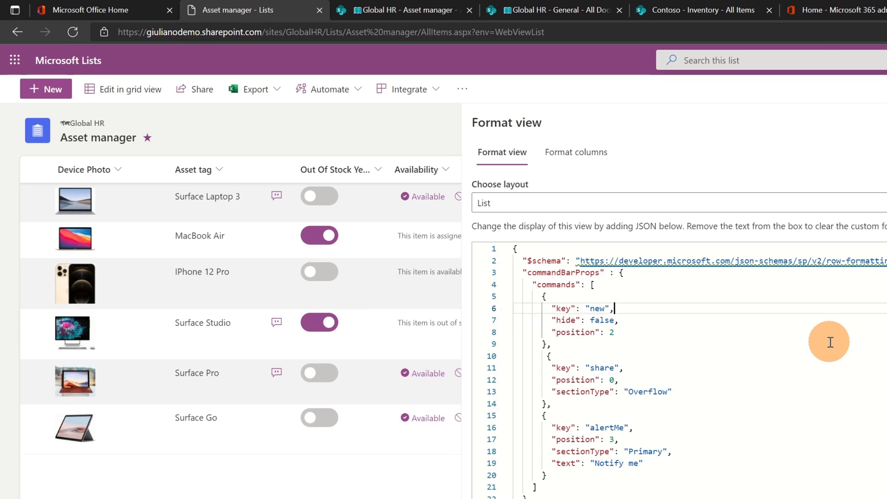
key(shift+End)
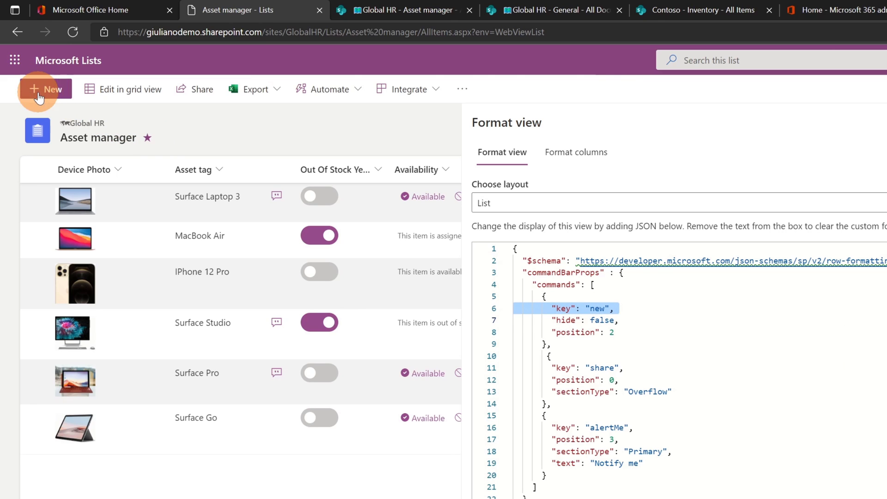
Test the "new" command with hide set to true and with position 0, restoring hide to false and position to 2
click(631, 322)
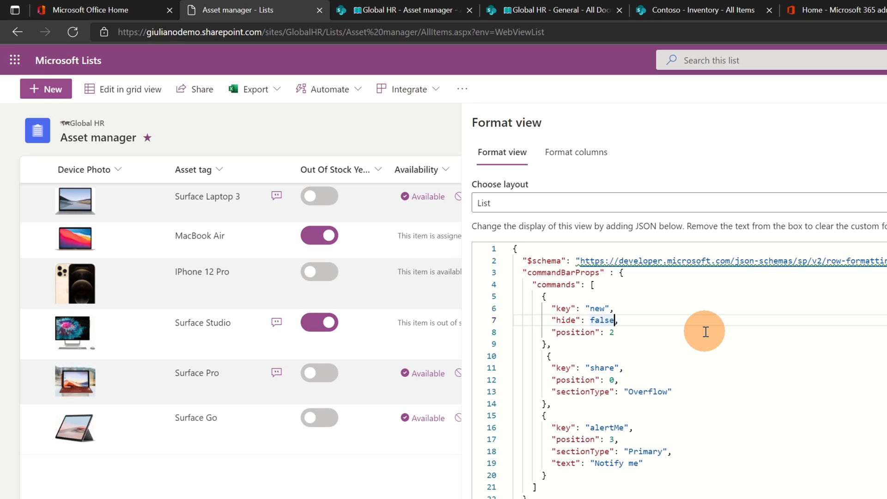
key(ctrl+shift+Left)
text(true)
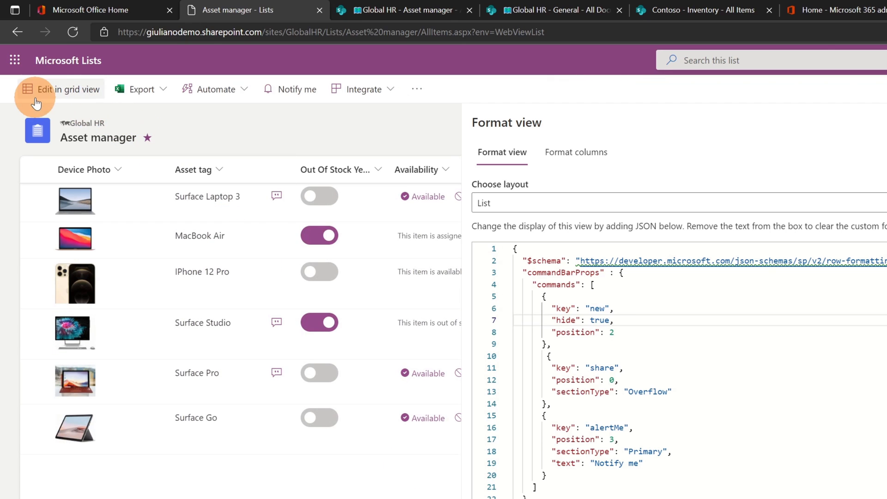
double_click(600, 320)
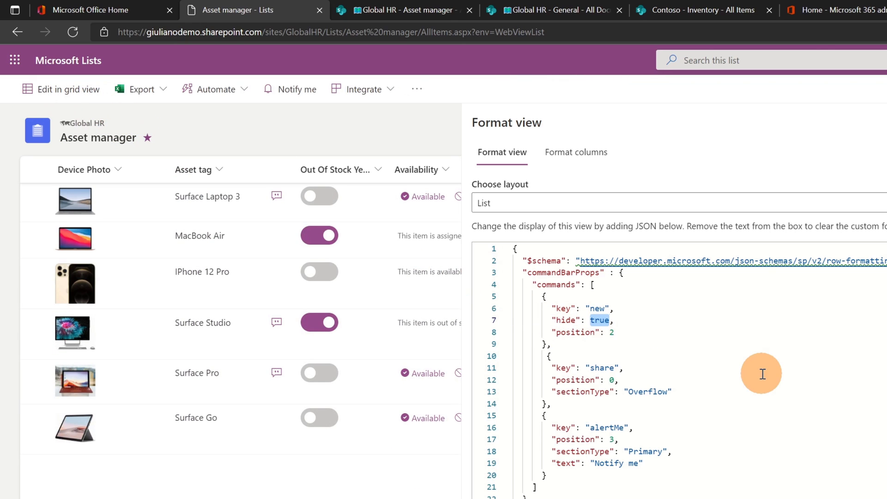
text(fals)
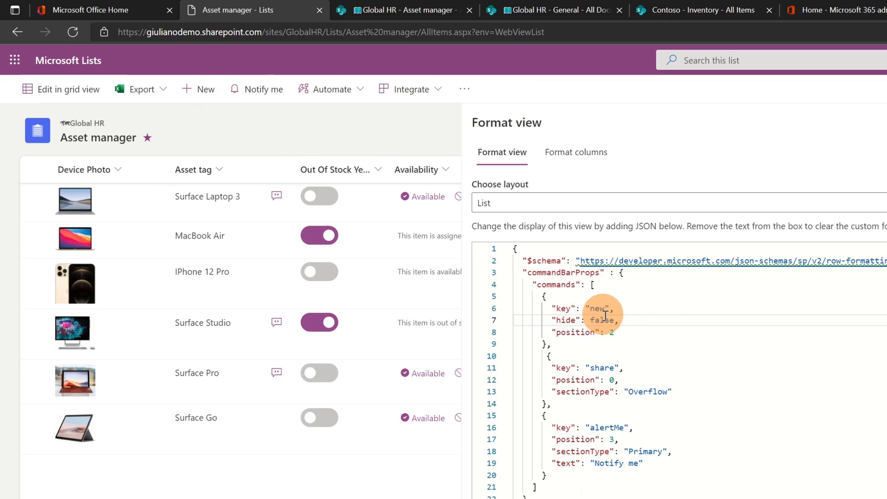
click(618, 332)
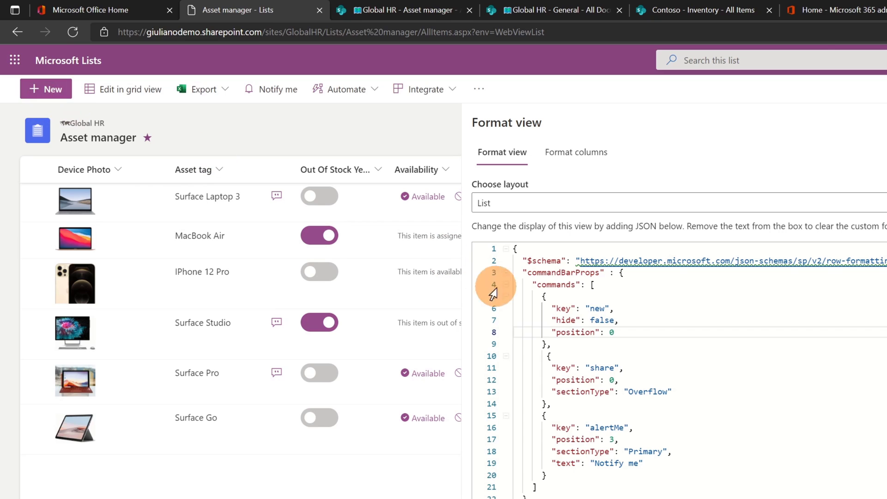
click(629, 332)
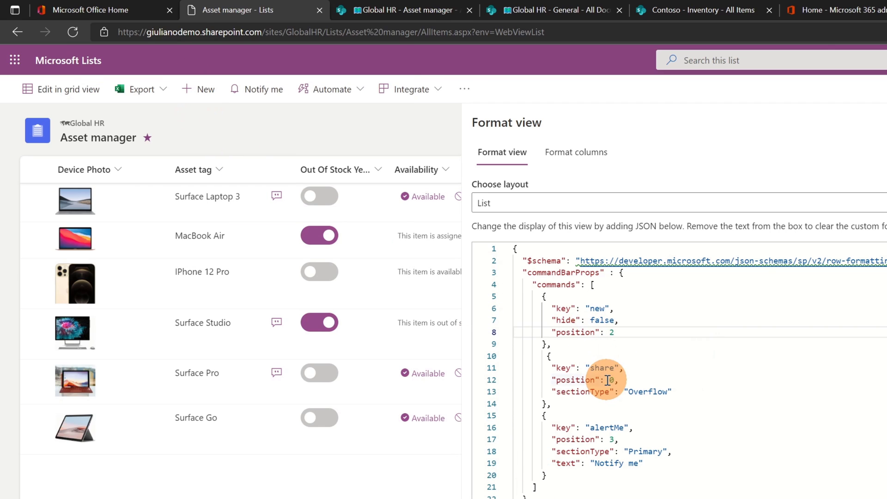
Set the "share" command's position to 1 and check its order among the overflow commands
double_click(587, 391)
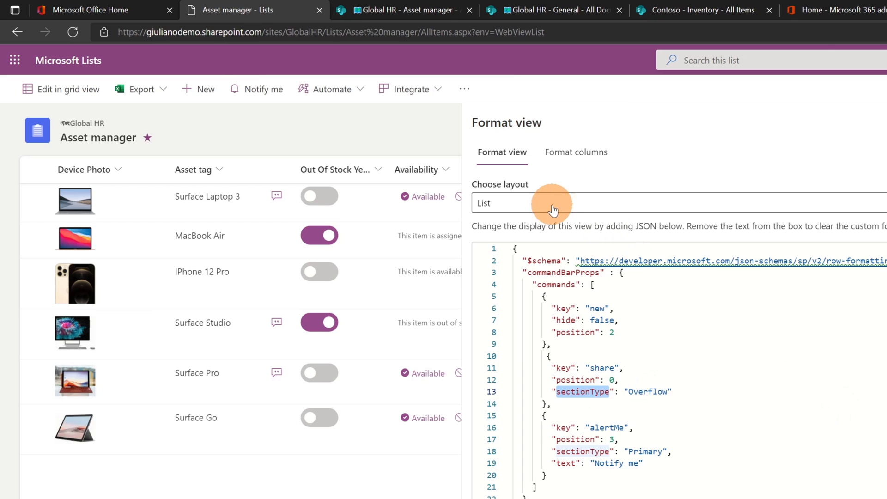
click(464, 90)
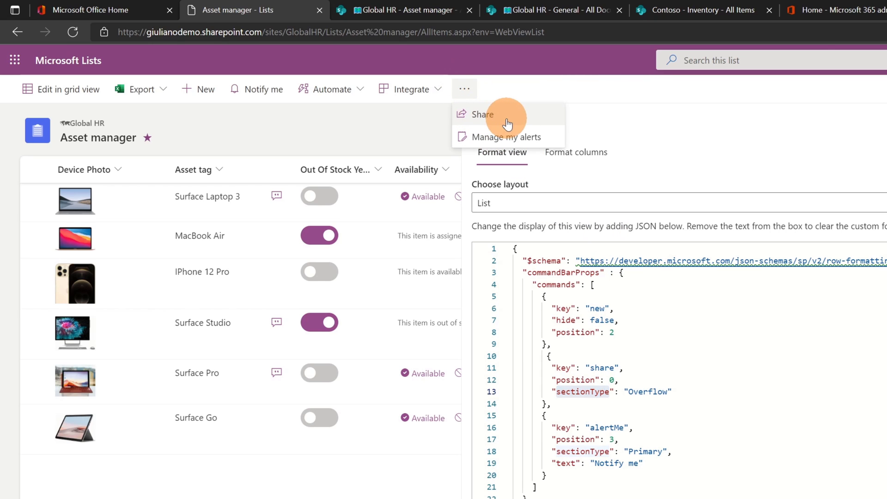
click(700, 395)
click(615, 380)
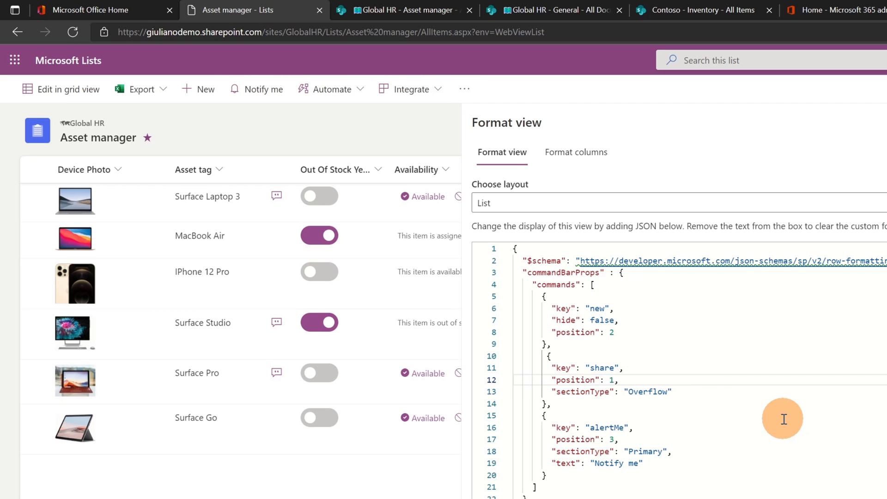
click(474, 94)
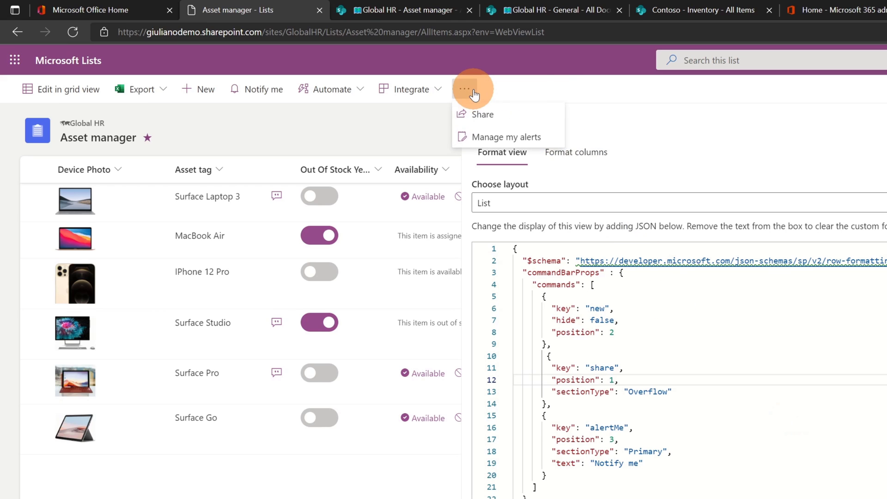
click(560, 375)
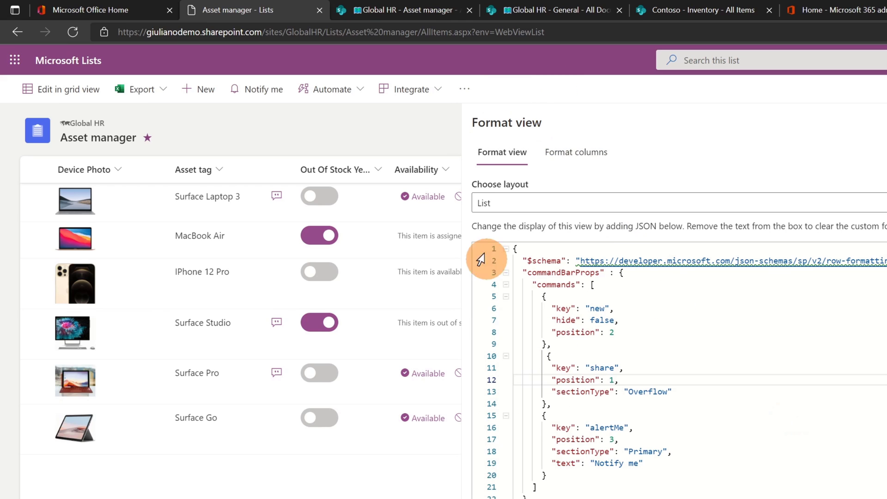
click(465, 89)
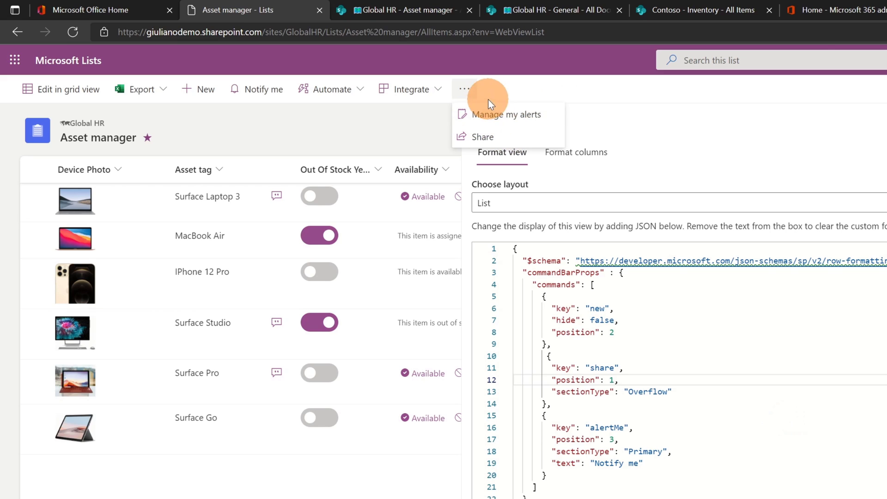
click(638, 332)
Add a text property with the value "Share With" after the sectionType entry of the "share" command
click(615, 380)
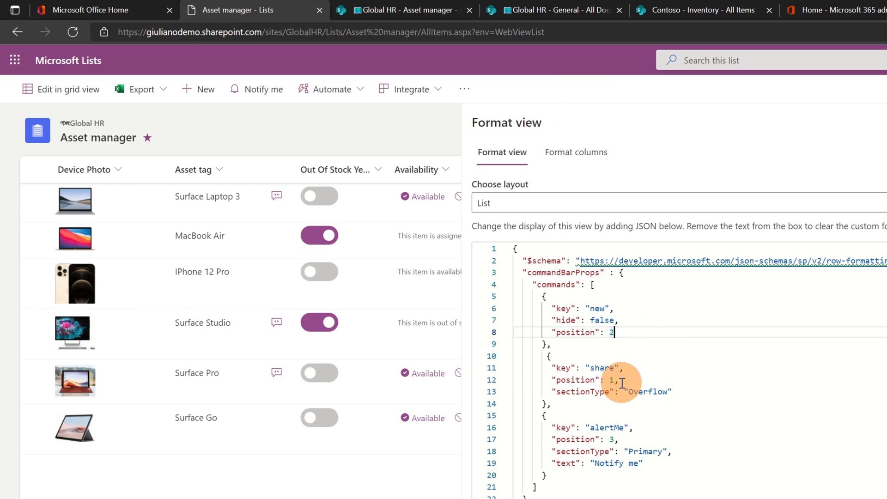
key(Down)
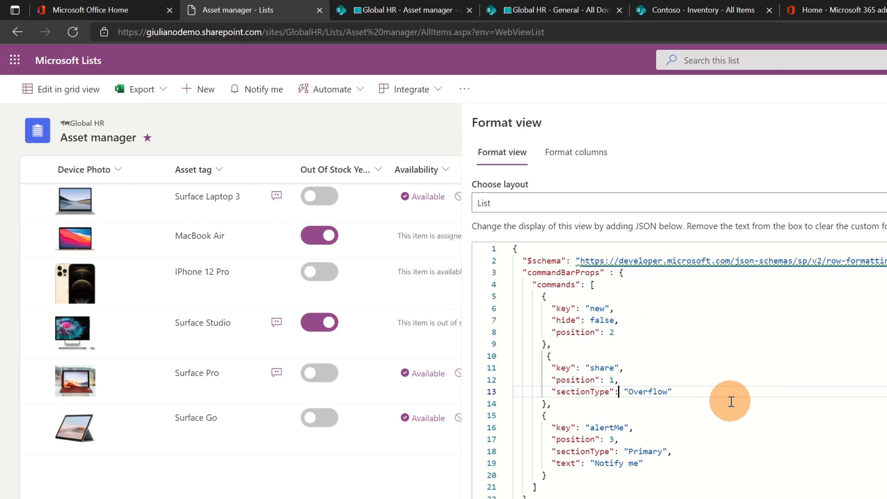
key(Right)
key(Right)
key(Right)
key(End)
text(,)
key(Return)
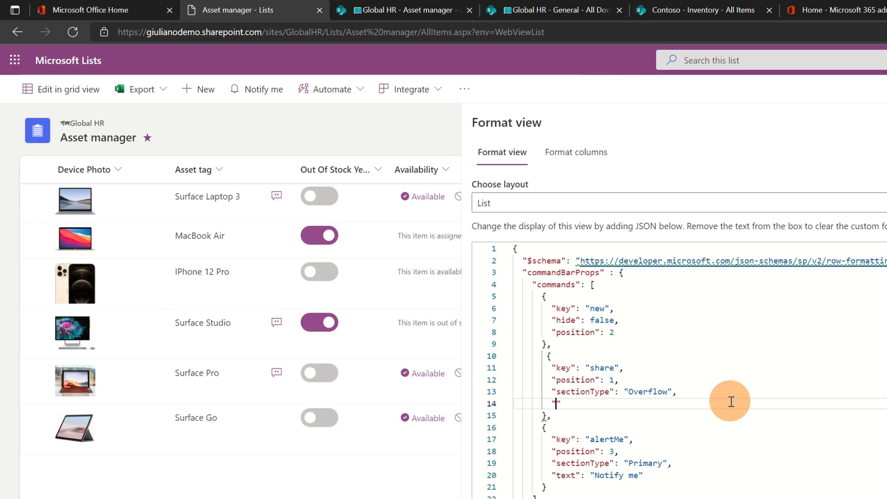
text(text": "Share With")
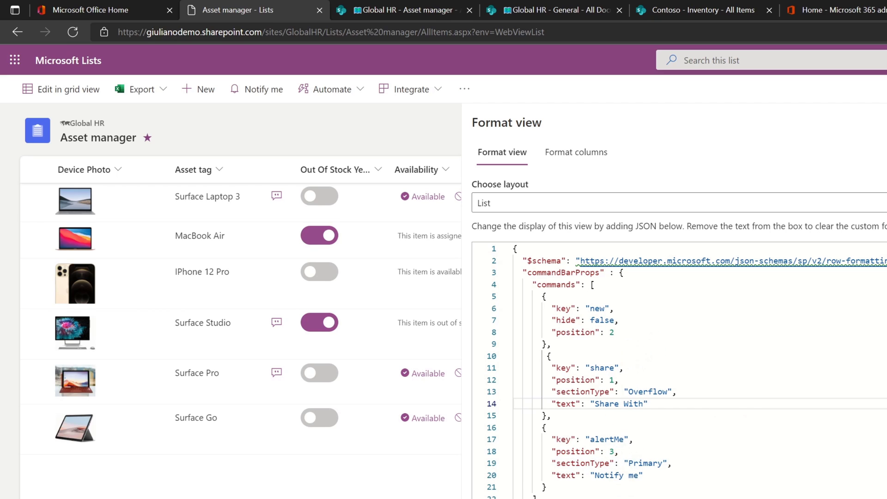
Add an iconName property with the value "Group" to the "share" command and check its icon among the overflow commands
click(465, 94)
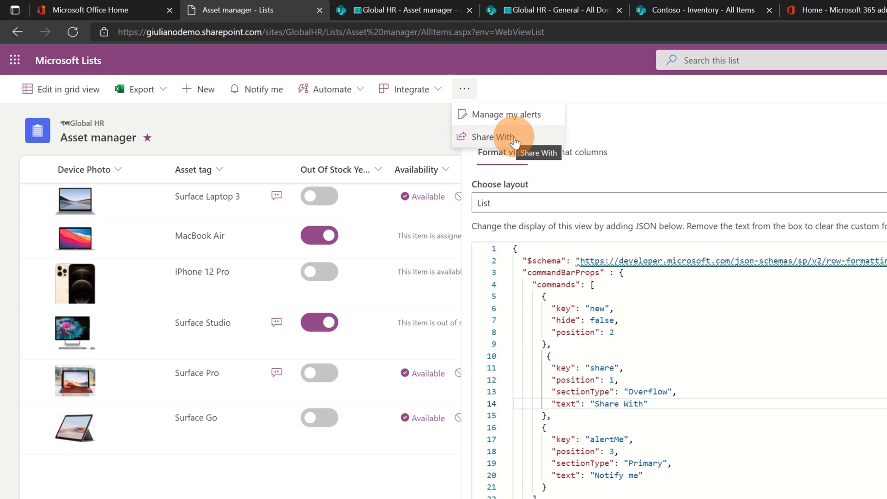
click(698, 402)
text(,)
key(Return)
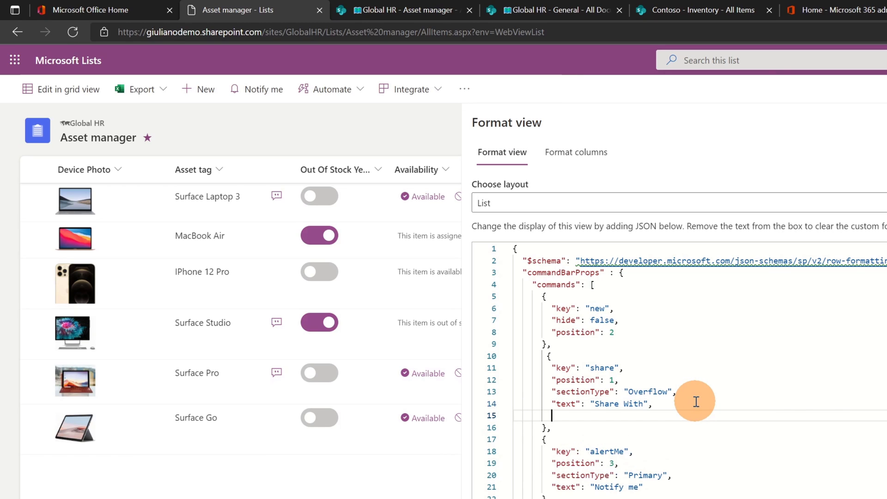
text("iconName":)
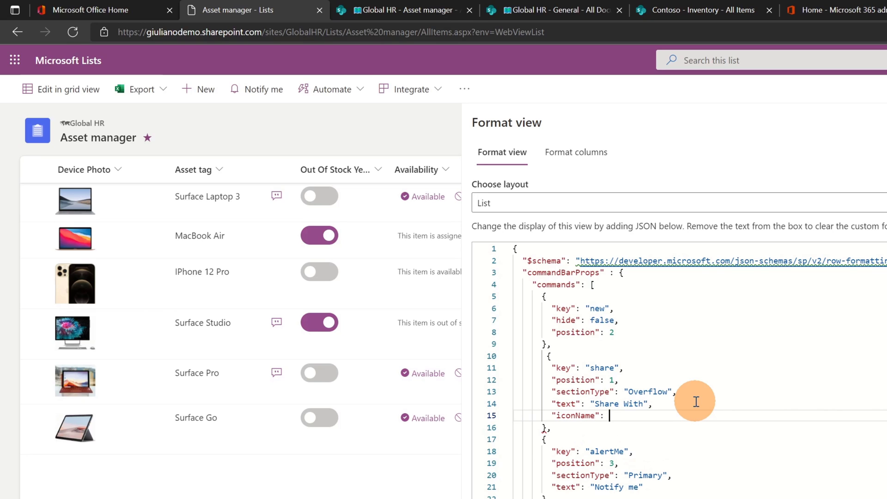
text( "Group)
click(462, 90)
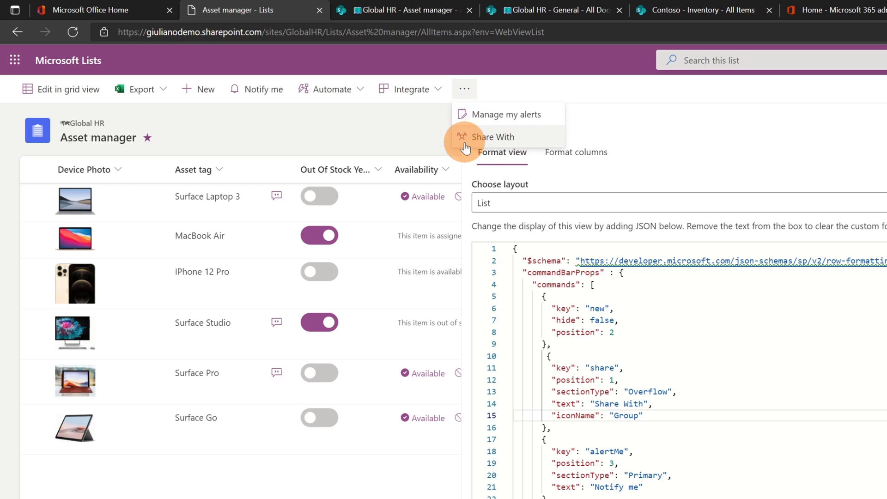
click(731, 425)
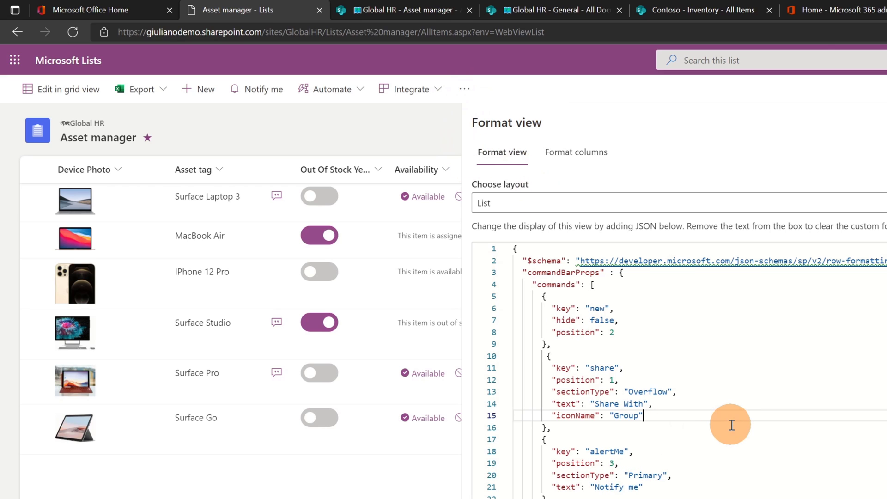
Copy the iconName "Group" line into the "new" command after its position entry and auto-format the JSON
triple_click(732, 425)
key(ctrl+c)
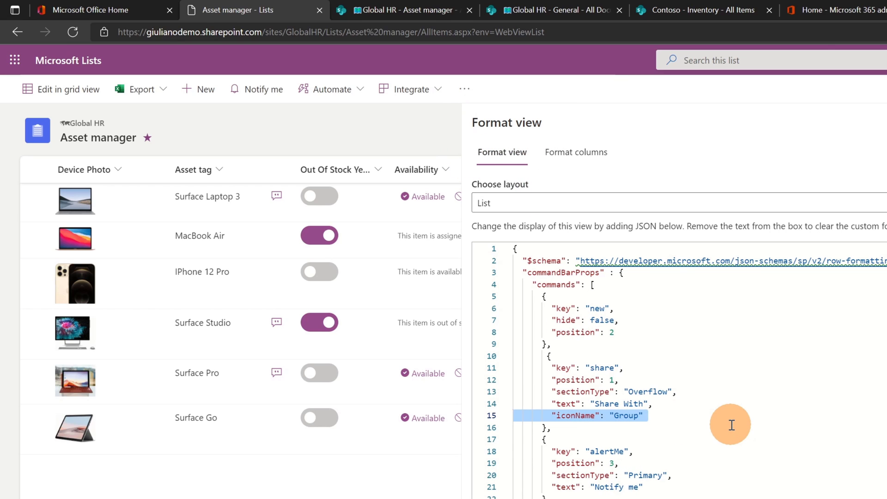
key(Up)
key(Up)
key(Up)
key(Up)
key(Up)
key(Up)
key(Up)
key(Up)
key(End)
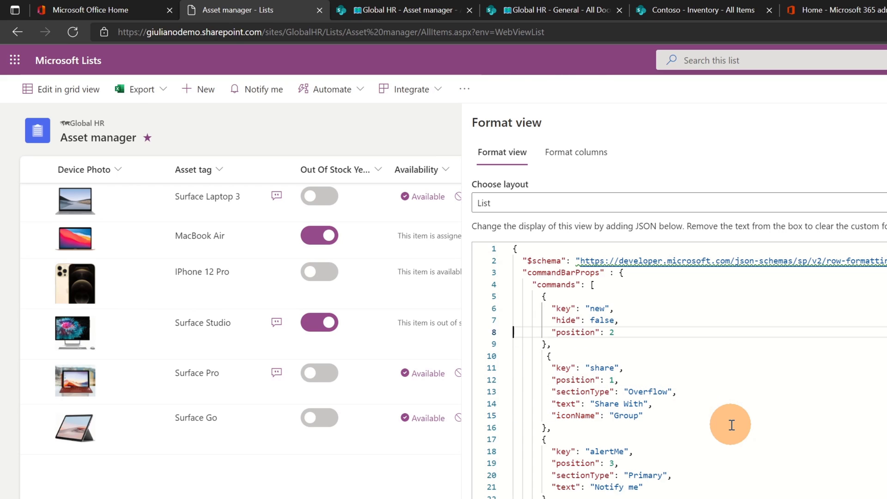
key(Down)
text(,)
key(Return)
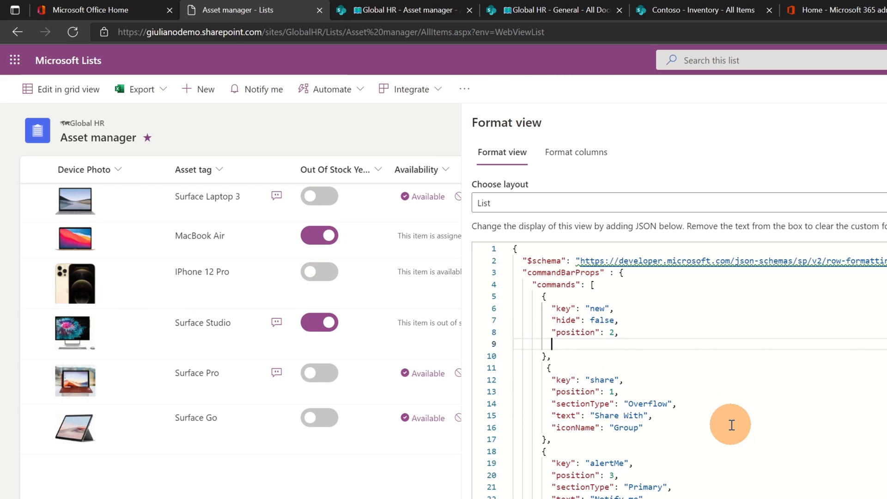
key(ctrl+v)
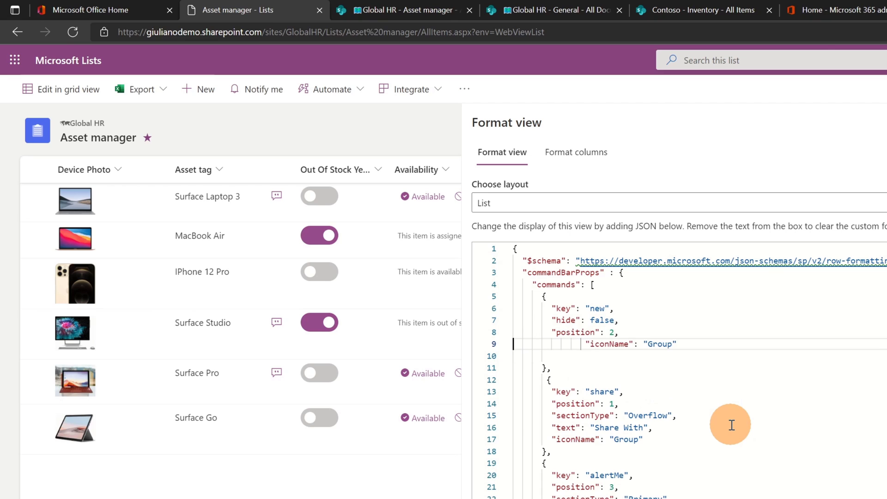
key(shift+alt+f)
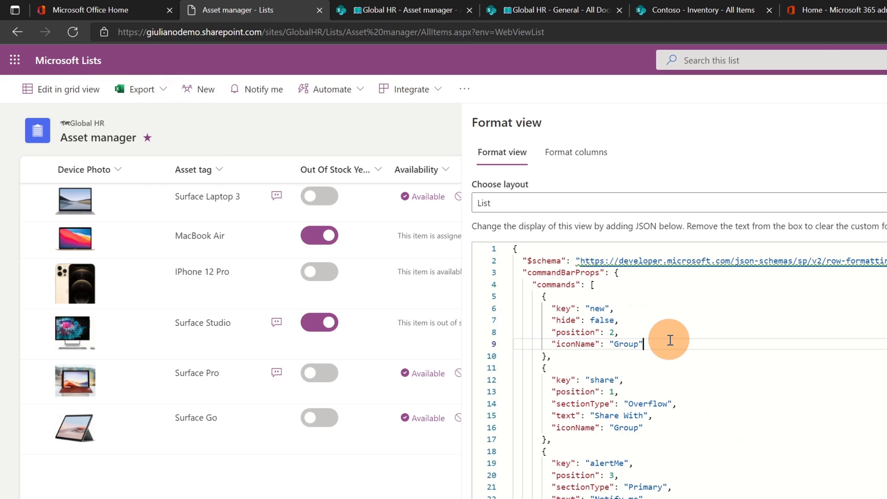
Add a text property with the value "New Item" to the "new" command and check the overflow commands
key(Return)
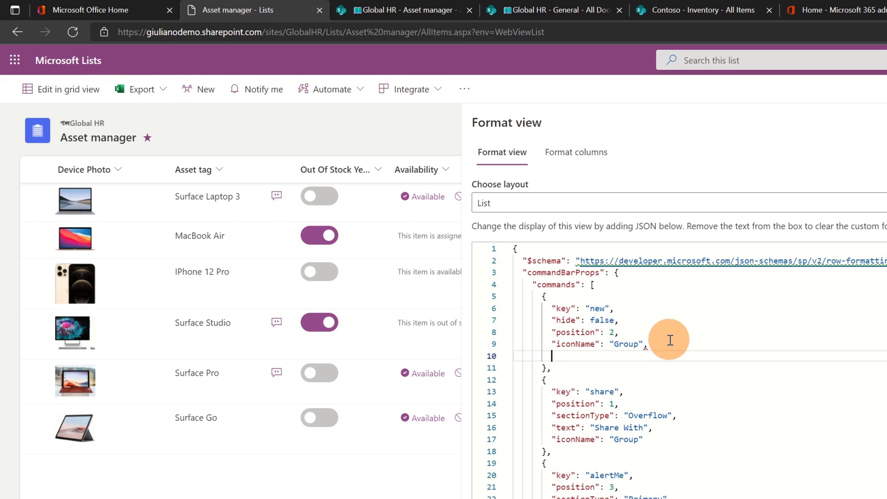
text(Item)
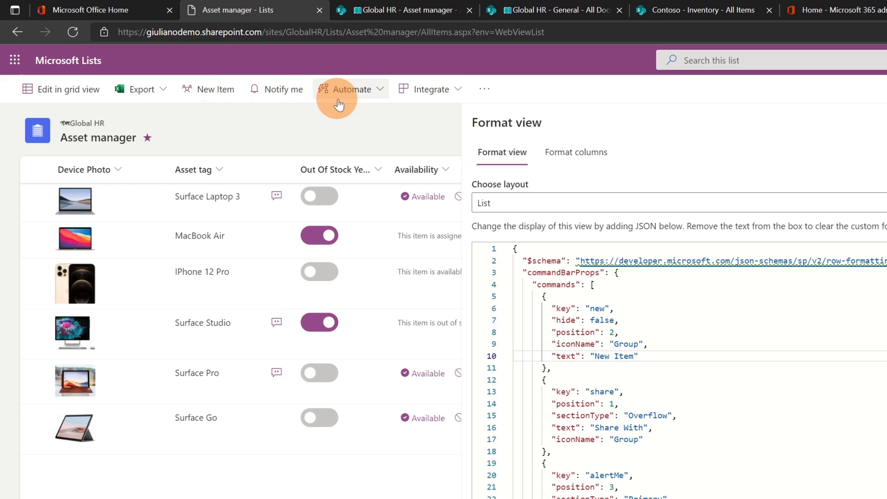
click(489, 98)
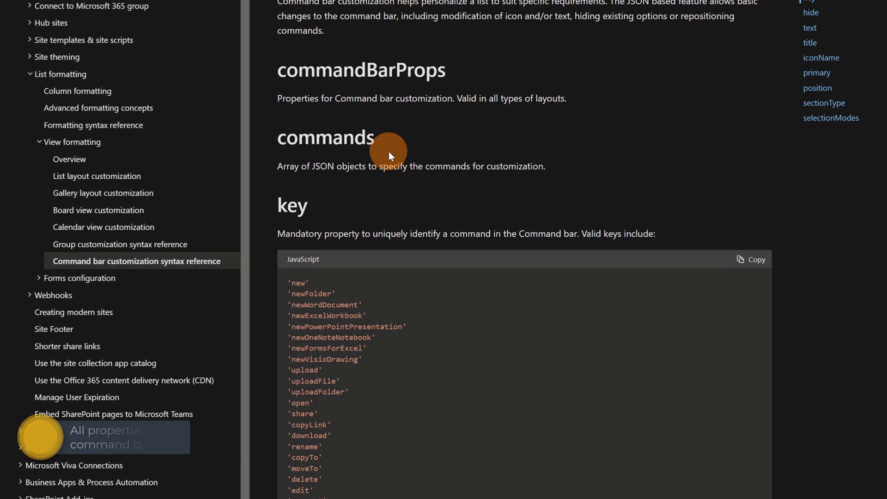
Examine the valid command keys, including copyTo and moveTo, in the Command bar customization syntax reference
scroll(376, 151, down, 2)
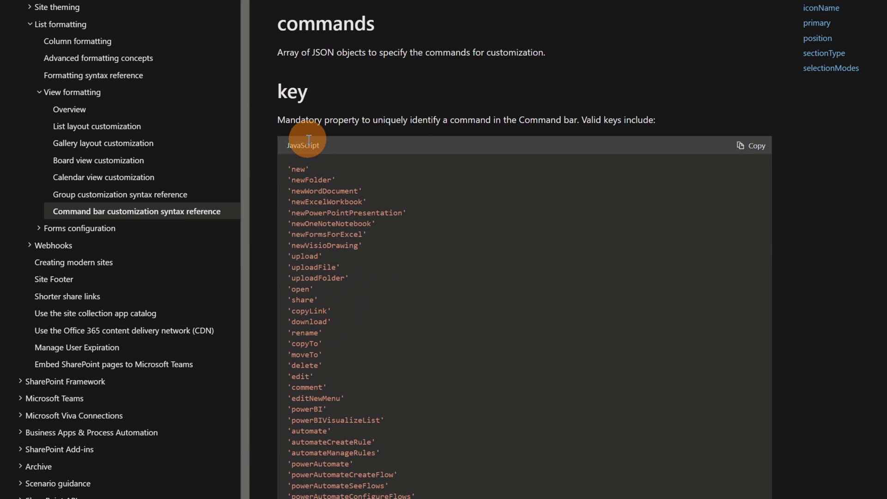
scroll(352, 183, down, 4)
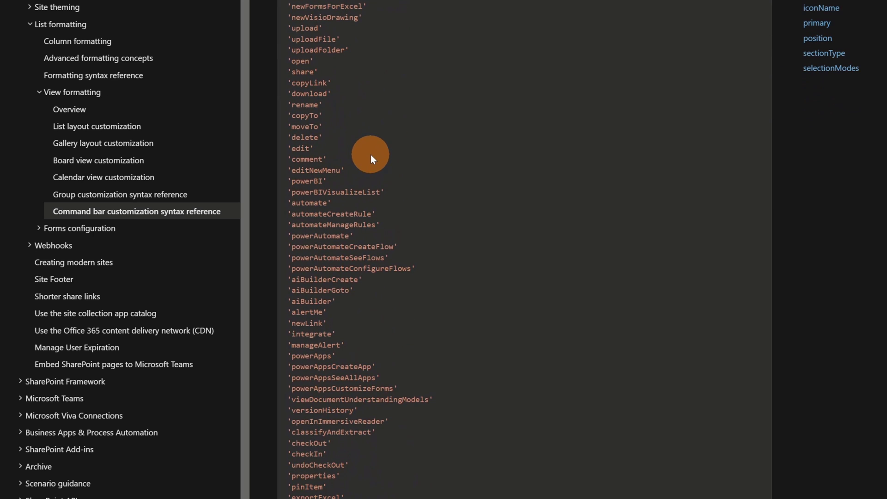
scroll(378, 151, down, 2)
scroll(378, 125, up, 3)
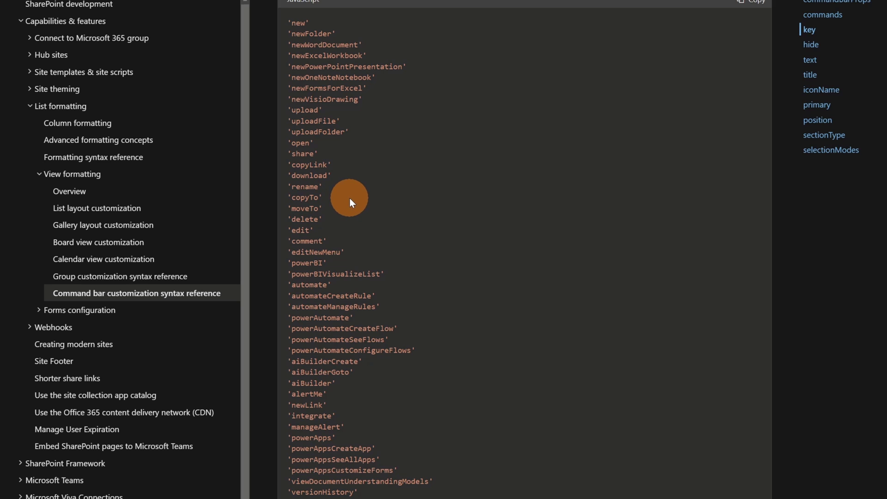
double_click(305, 198)
double_click(307, 208)
click(364, 214)
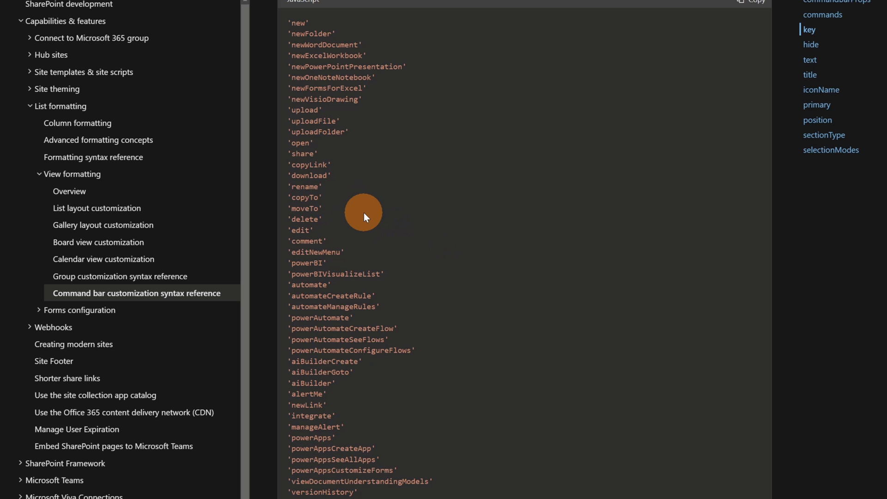
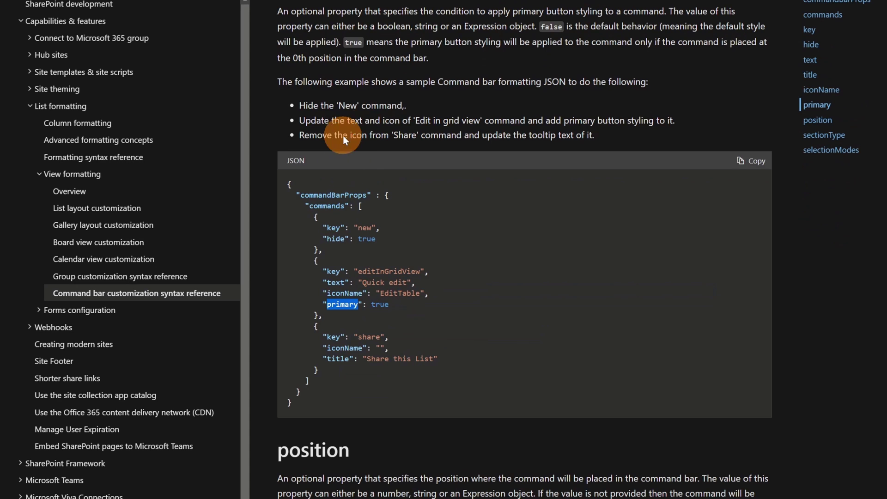
Switch back to the Asset manager list and test the "new" command at position 0, restoring position 2
key(alt+Tab)
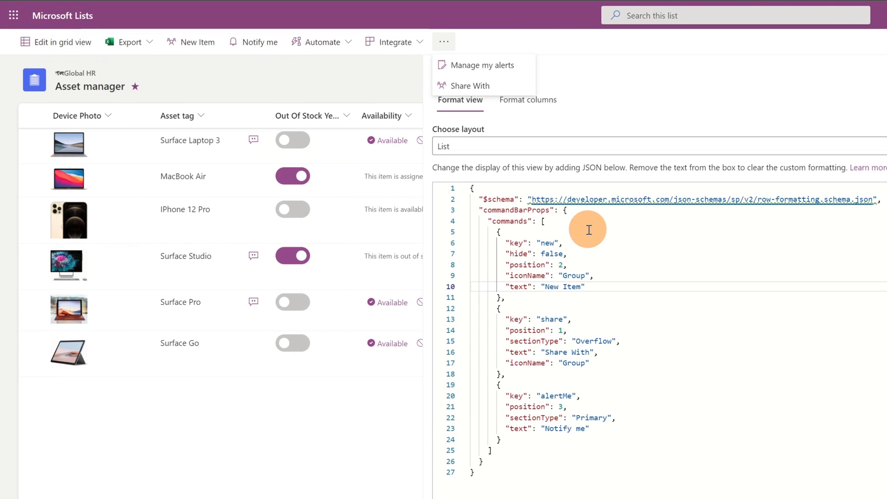
click(599, 282)
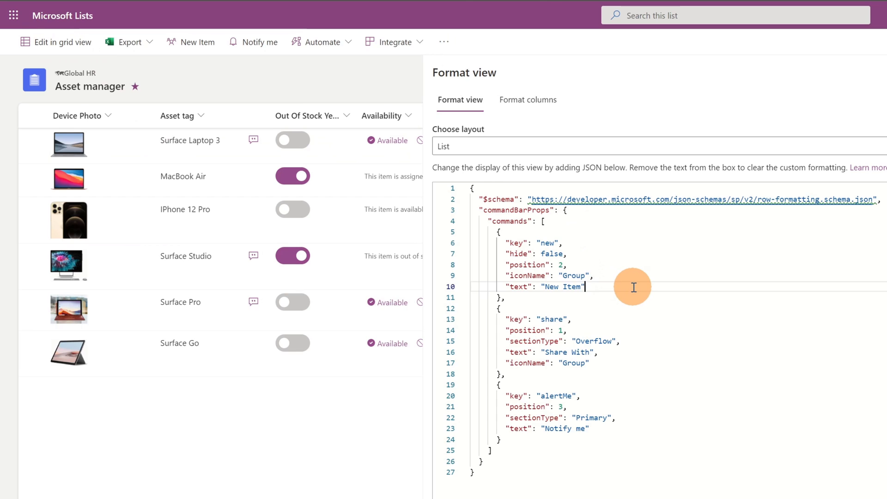
key(Up)
key(Up)
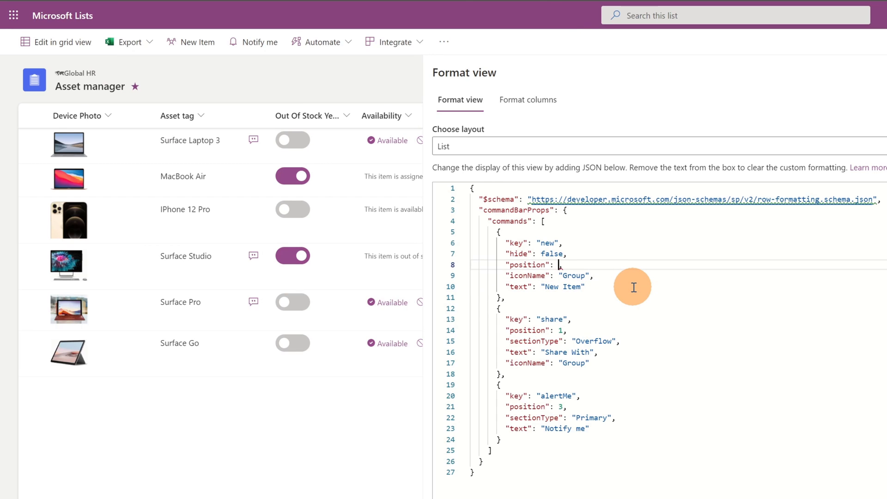
text(0)
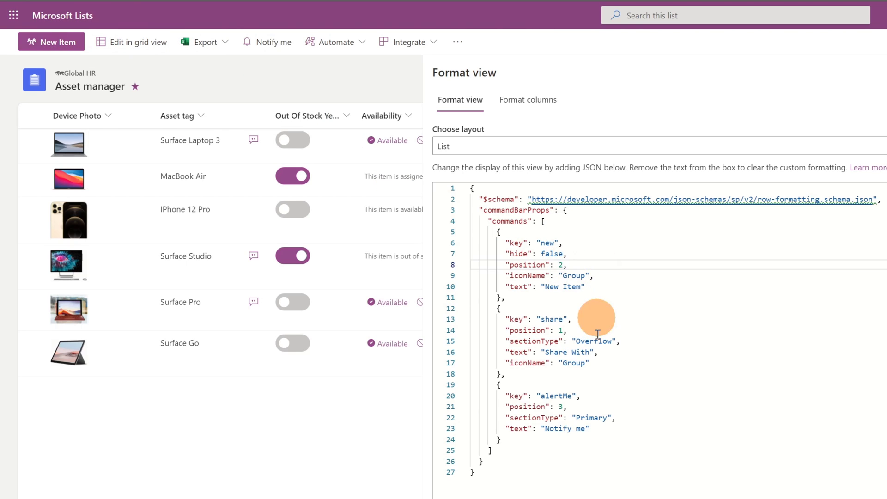
Switch to the syntax reference and read the position, sectionType and selectionModes sections with their sample JSON
key(alt+Tab)
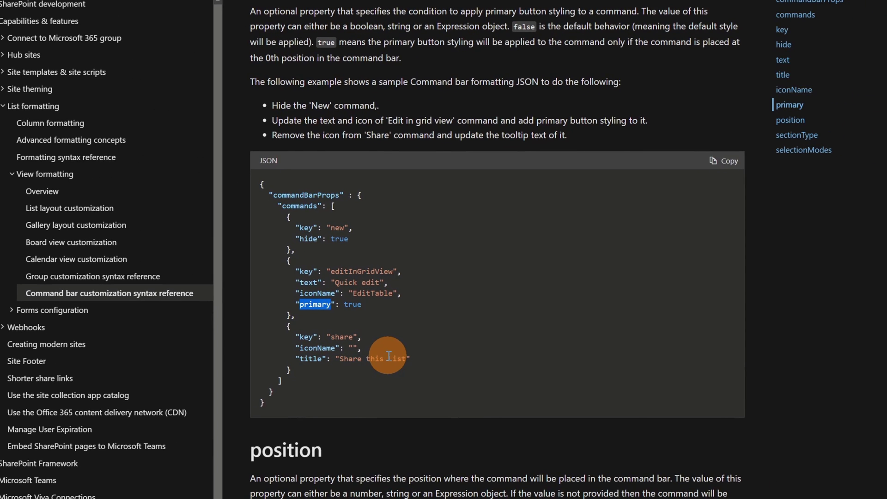
scroll(388, 356, down, 2)
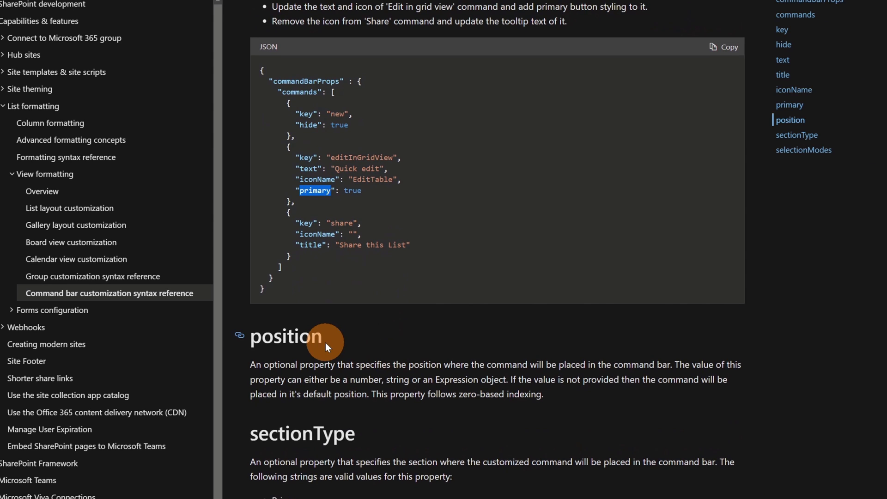
scroll(326, 342, down, 4)
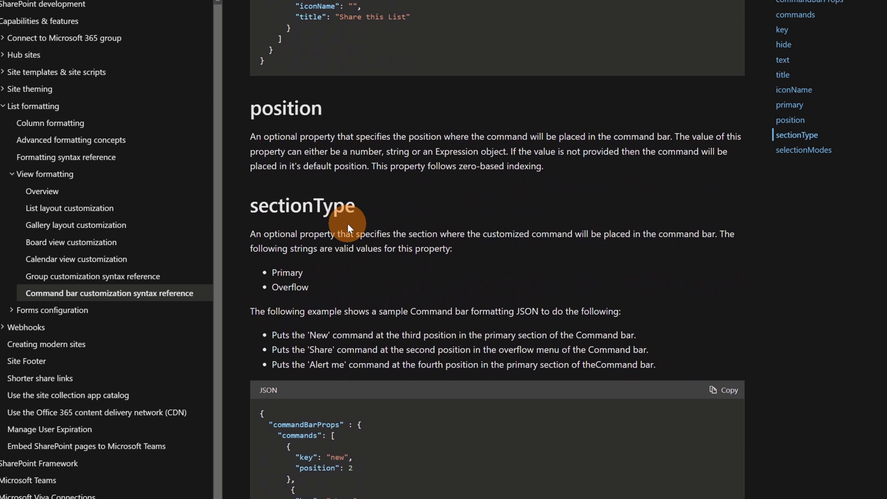
scroll(325, 199, down, 2)
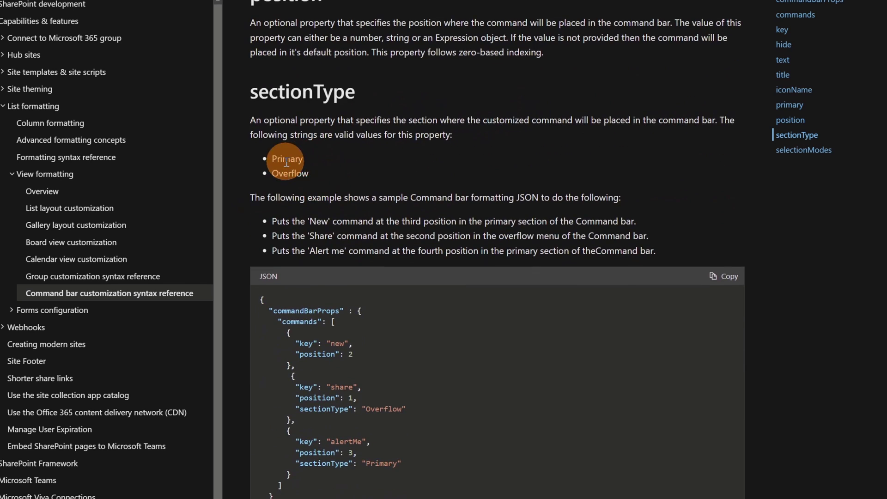
scroll(395, 198, down, 2)
scroll(395, 196, down, 4)
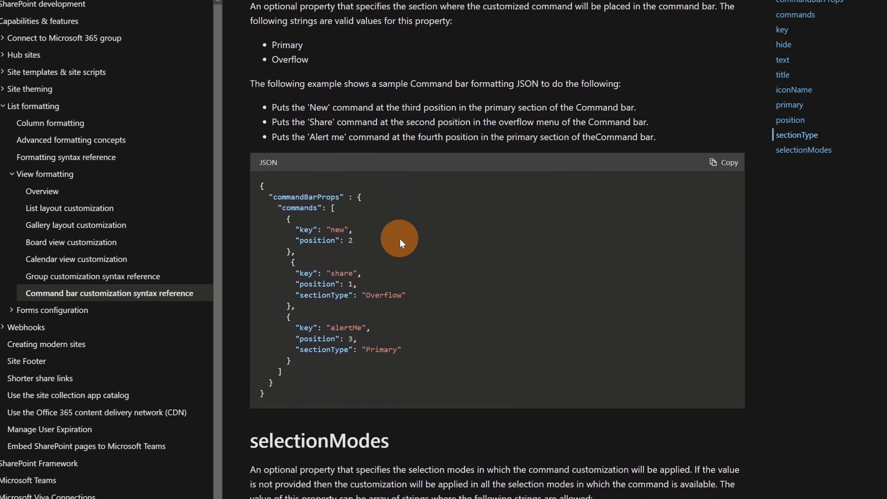
scroll(392, 218, down, 3)
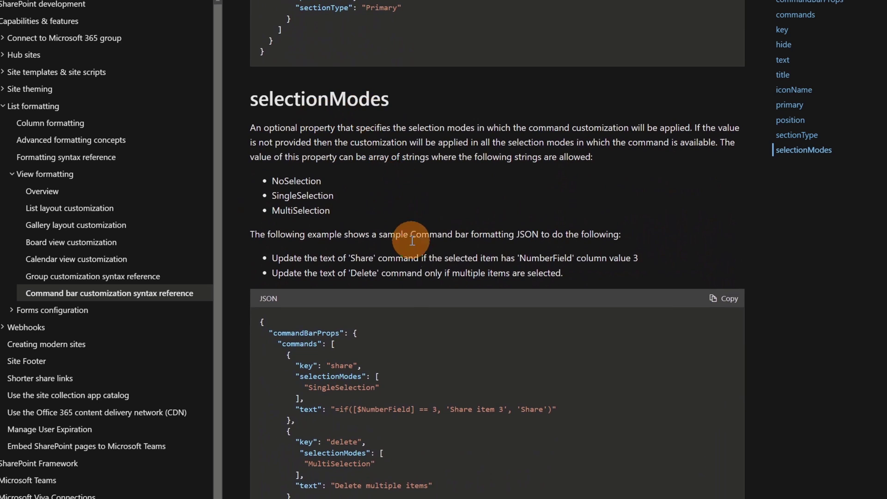
scroll(396, 309, down, 2)
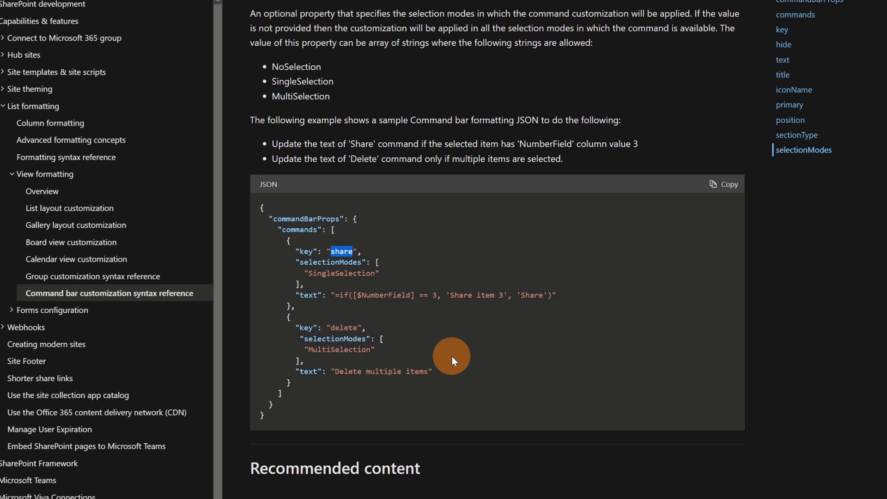
Follow the Fluent UI link in the iconName section and browse the available icons on the Fluent UI Icons page
scroll(460, 288, up, 15)
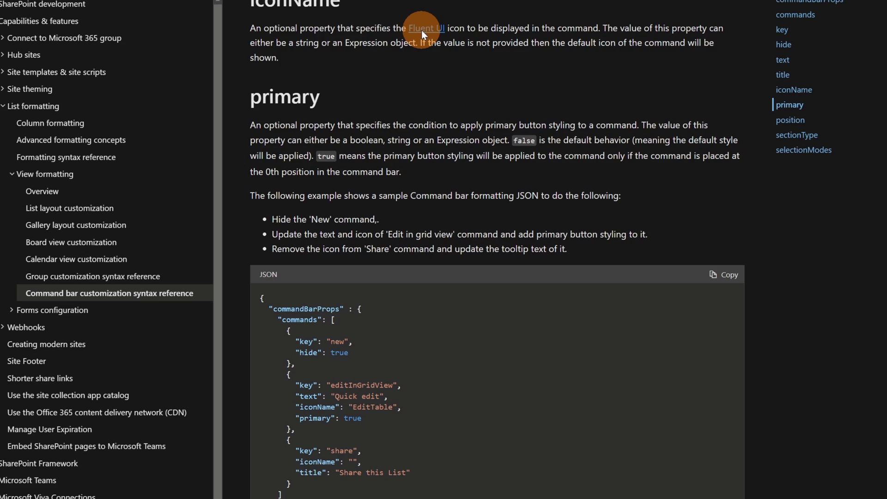
click(421, 30)
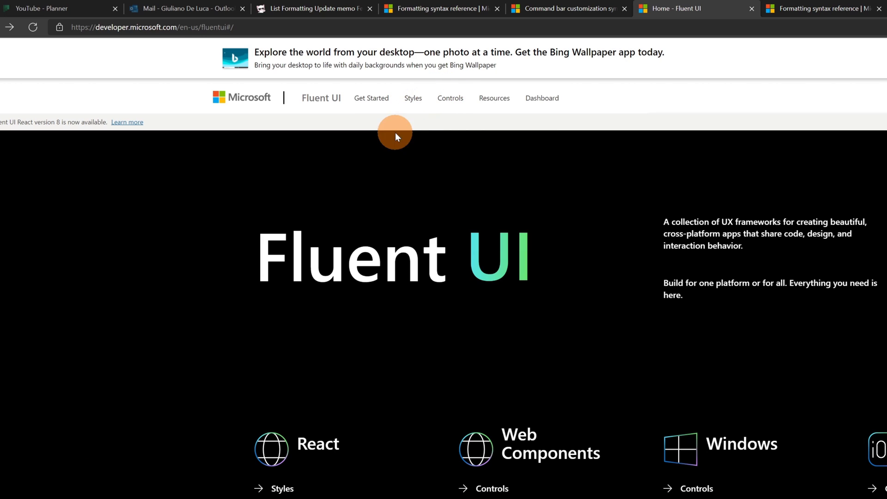
click(415, 107)
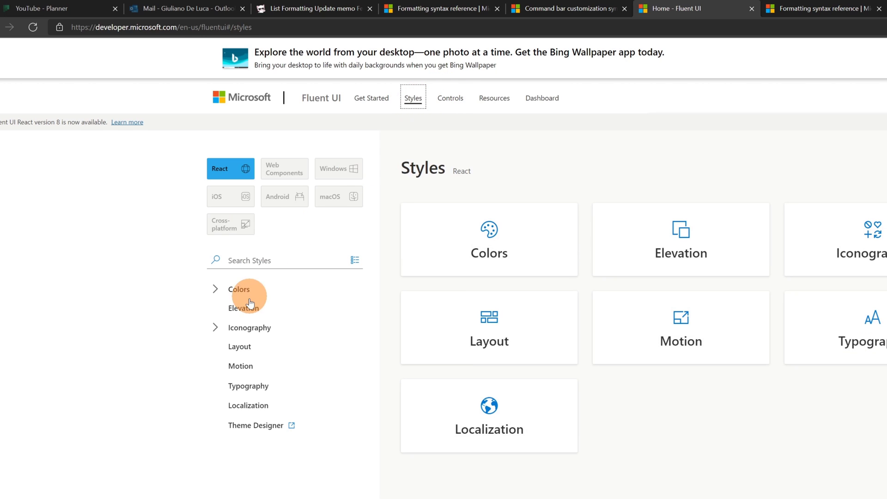
click(231, 329)
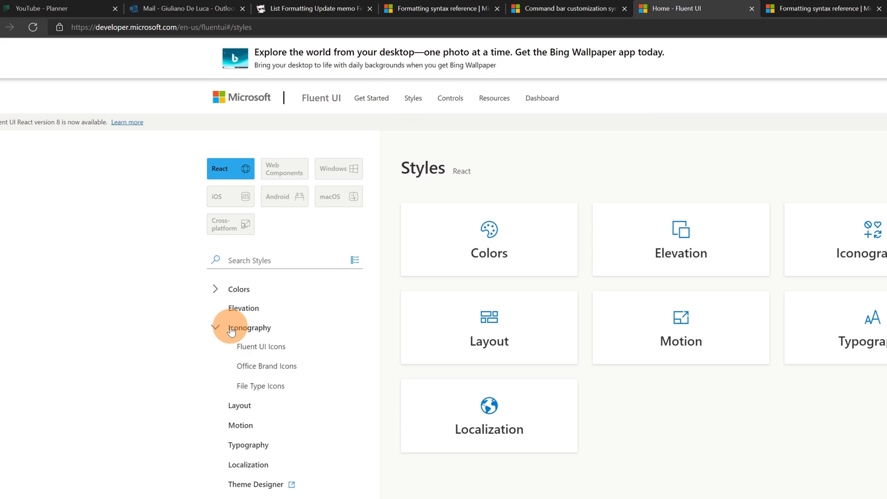
click(270, 347)
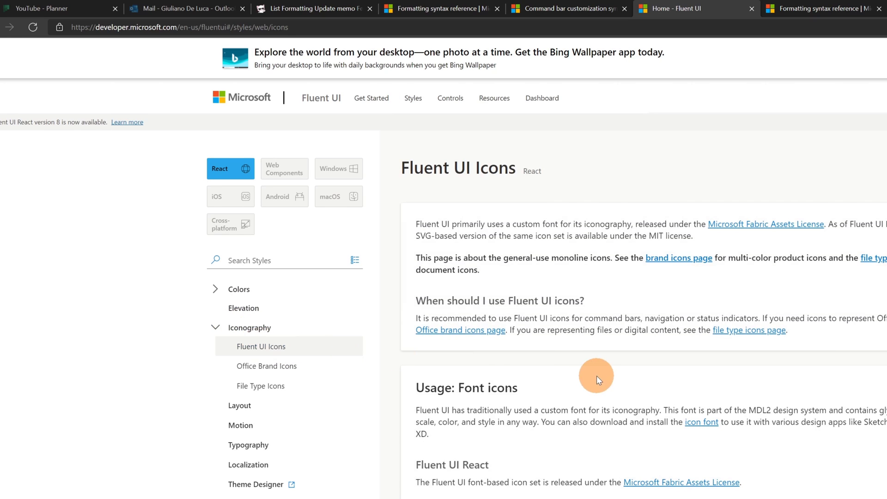
scroll(596, 375, down, 10)
scroll(420, 236, down, 15)
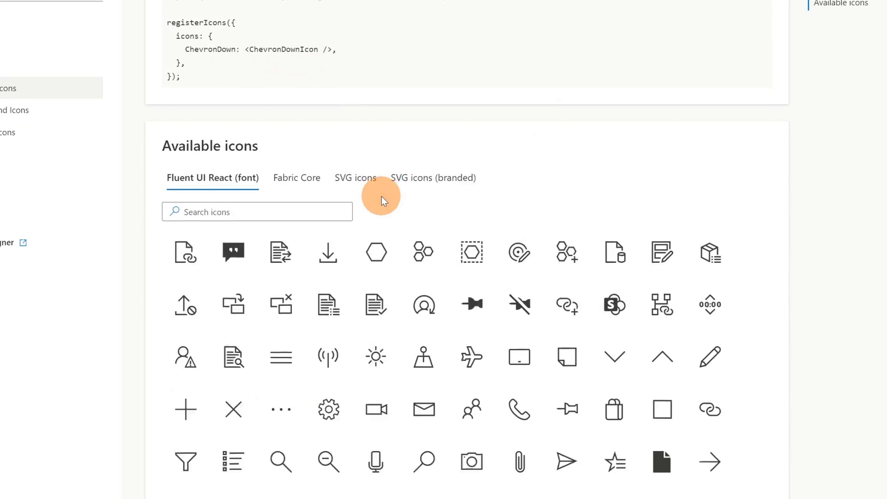
Search the available Fluent UI icons for "tem" and set the Asset manager "new" command's iconName to "TemporaryUser"
scroll(382, 194, up, 1)
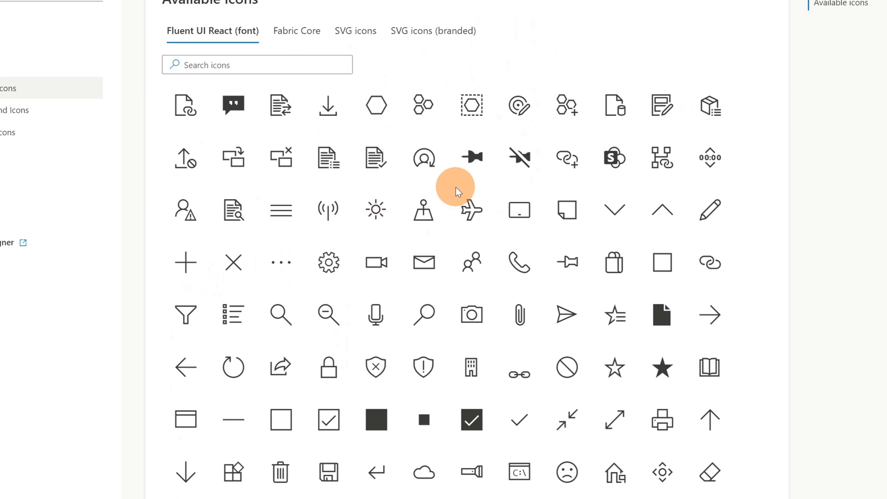
click(303, 63)
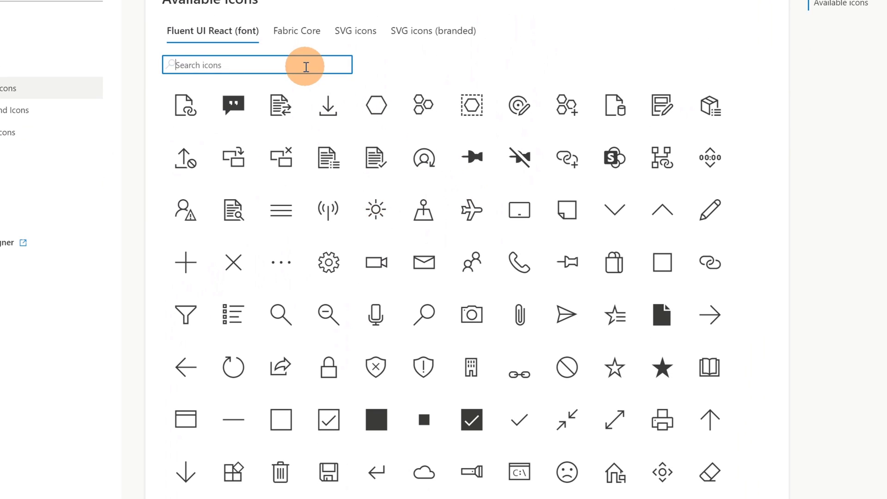
text(tem)
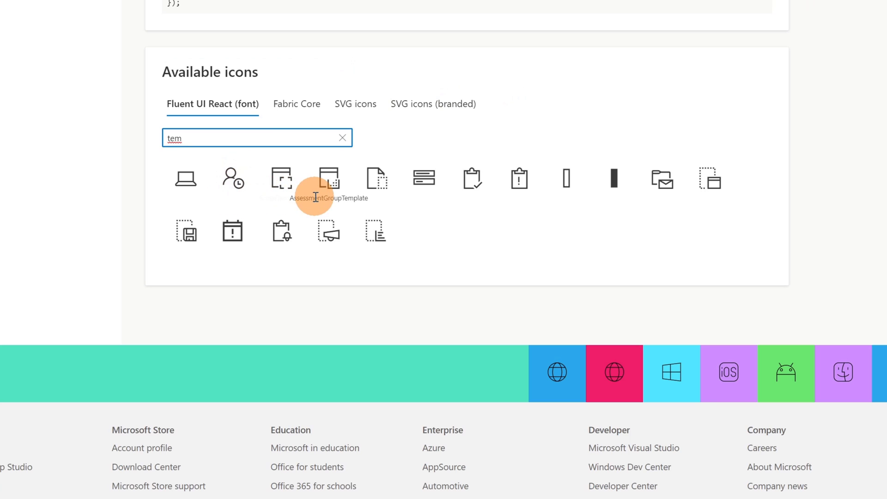
click(234, 200)
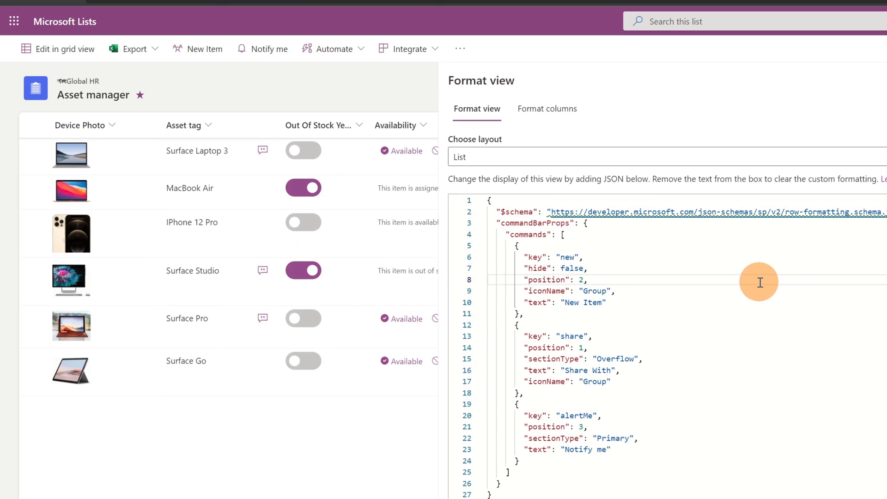
double_click(594, 291)
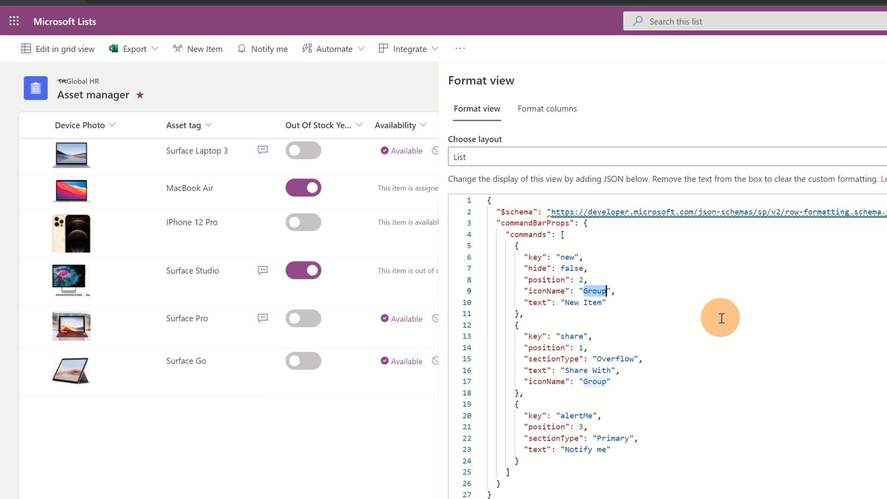
text(TemporaryUser)
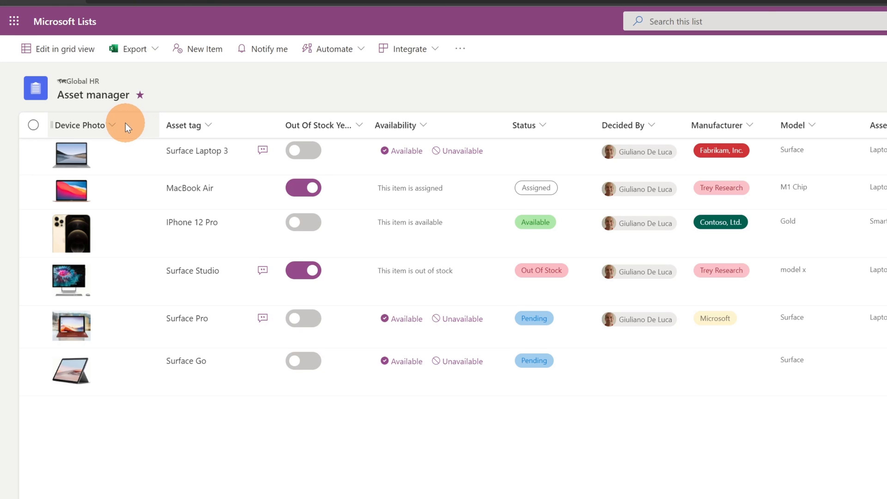
click(123, 124)
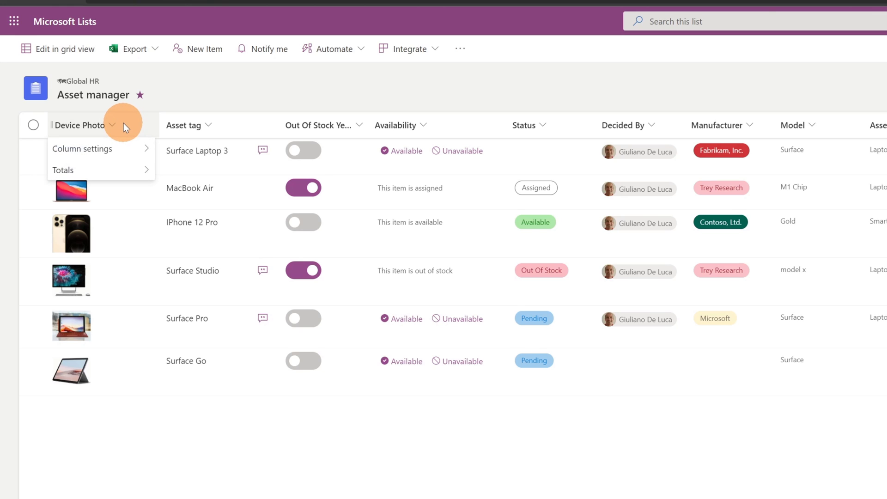
mouse_move(78, 149)
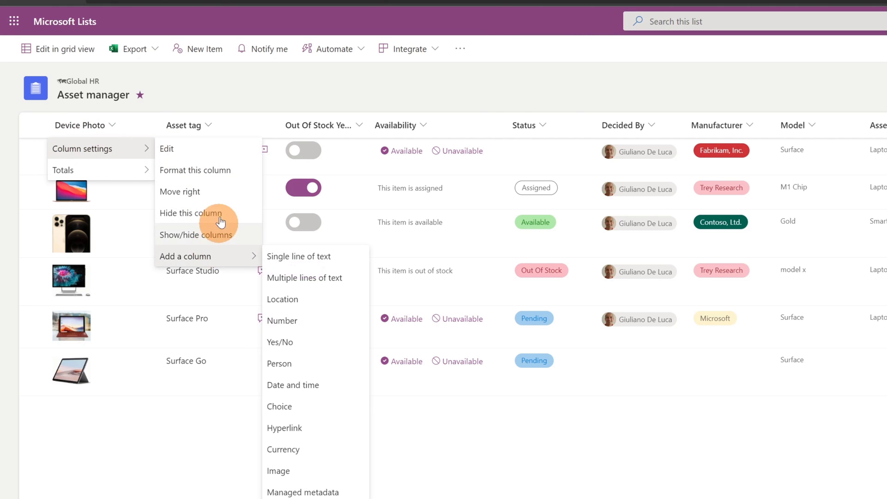
click(224, 172)
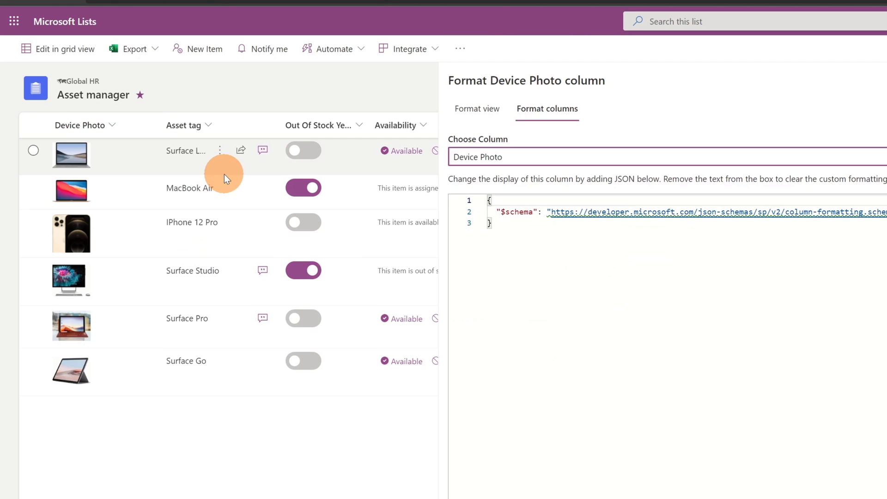
click(566, 241)
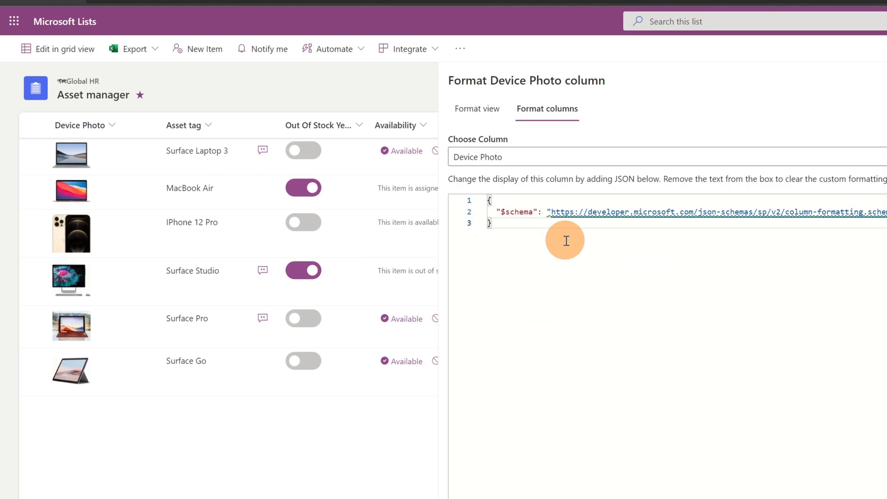
key(ctrl+a)
text({   "$schema": "https://developer.microsoft.com/json-schemas/sp/v2/column-formatting.schema.json",   "elmType": "img",   "attributes": {     "src": "=getThumbnailImage(@currentField, 100, 100)",     "alt": "@currentField.fileName"   },   "style": {     "width": "50%",     "max-width": "100%"   } })
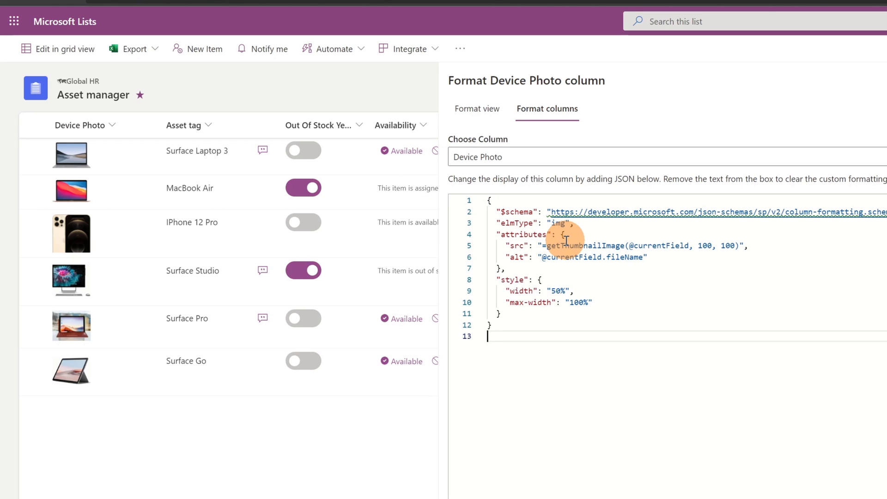
Examine the elmType, the getThumbnailImage arguments in src, and the alt and style entries of the Device Photo JSON
click(601, 226)
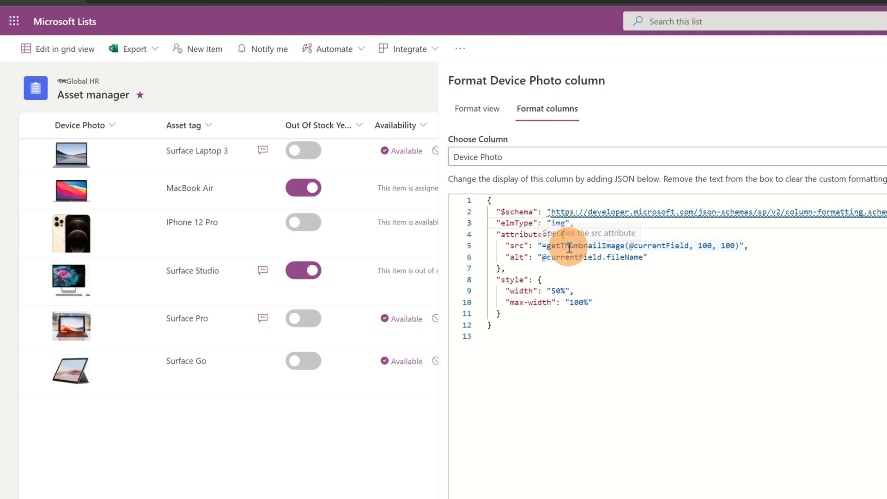
drag(542, 246, 744, 246)
double_click(600, 247)
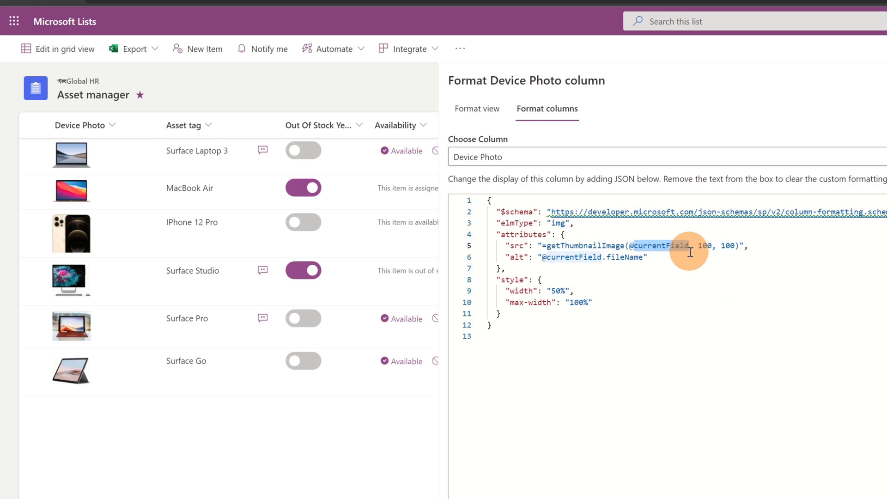
drag(690, 246, 628, 247)
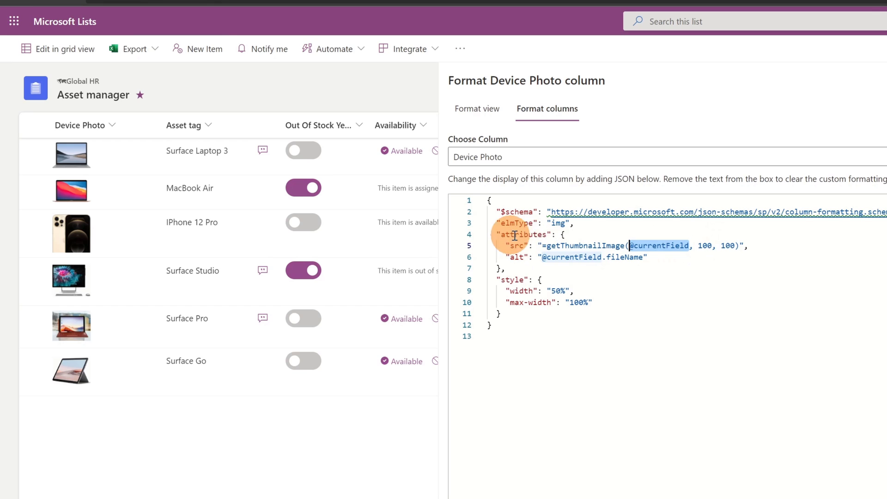
double_click(705, 245)
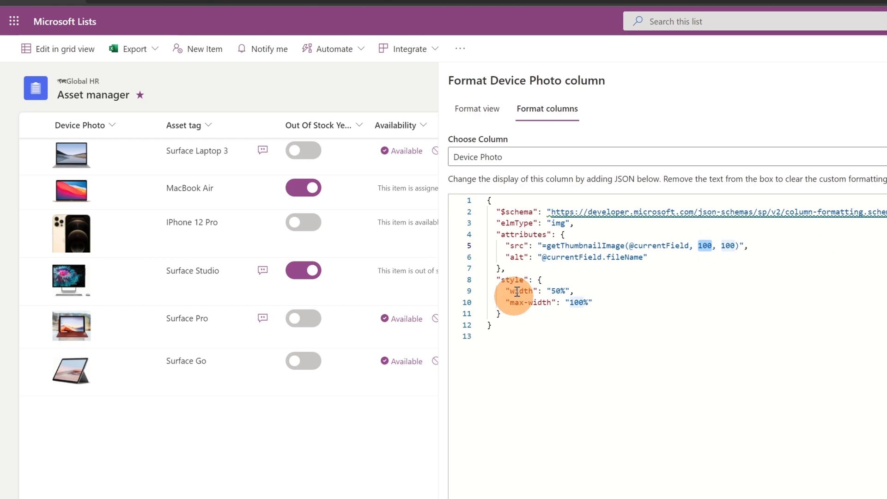
double_click(622, 257)
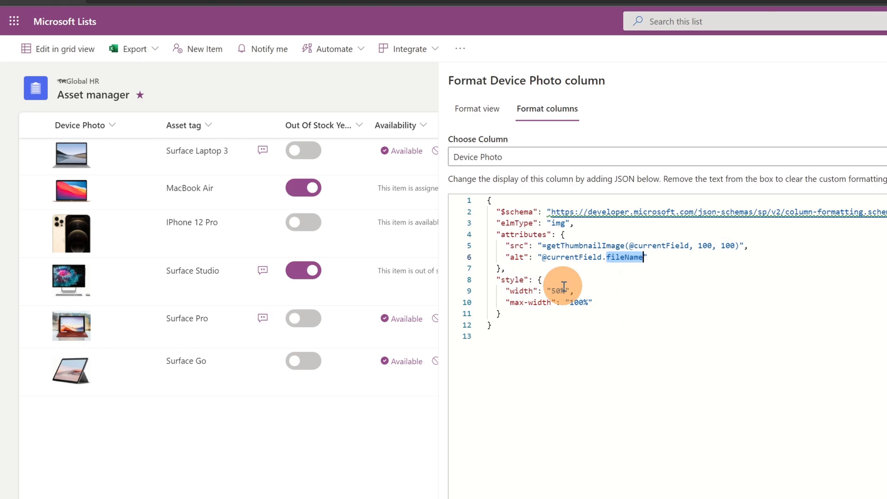
mouse_move(531, 282)
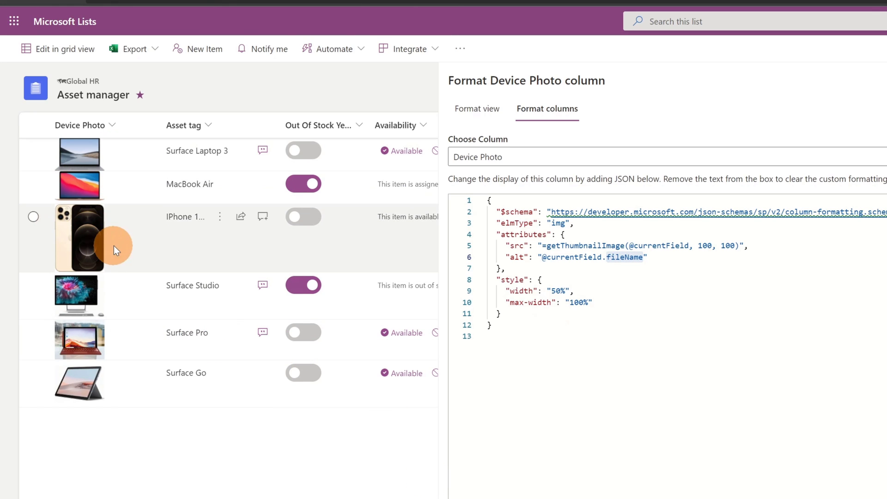
Set the Device Photo image's style width to 70% and save the column formatting
click(556, 291)
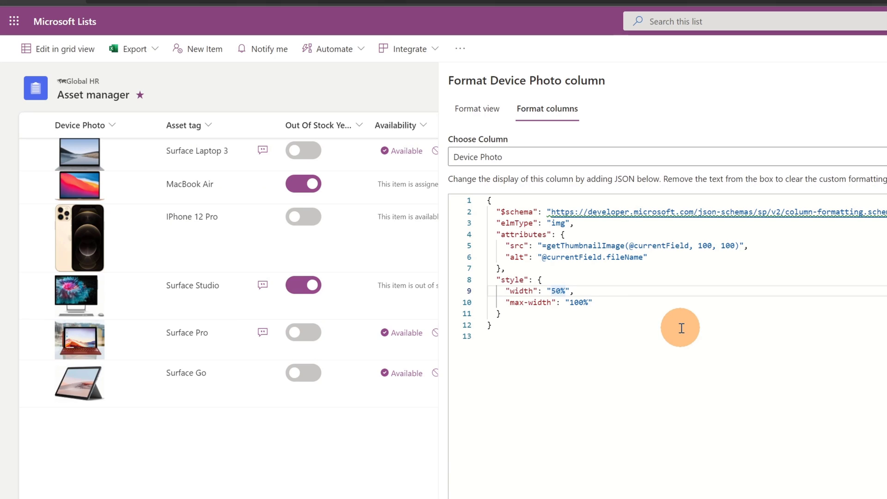
key(BackSpace)
text(7)
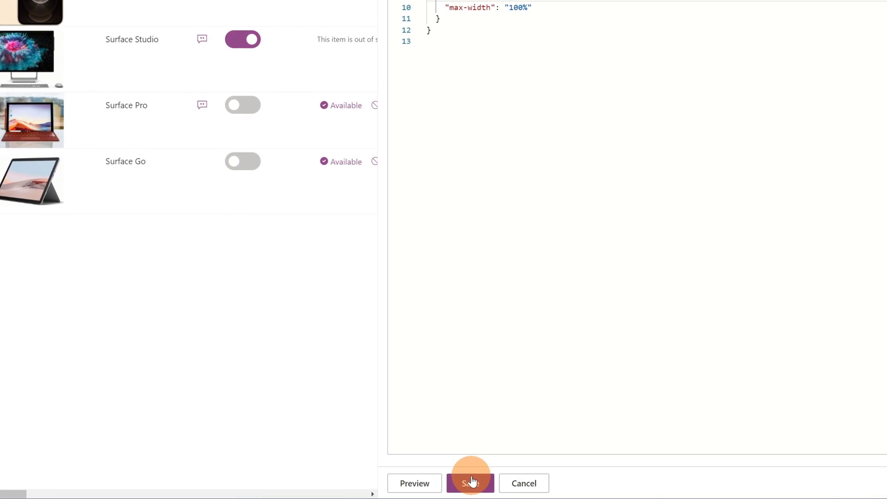
click(471, 482)
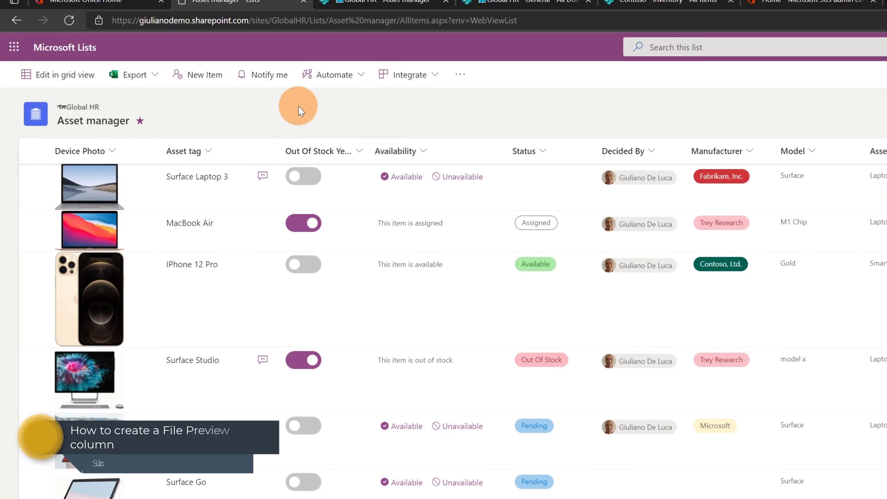
Switch to the General folder of the Global HR document library and open the column formatting for Thumbnail
click(374, 7)
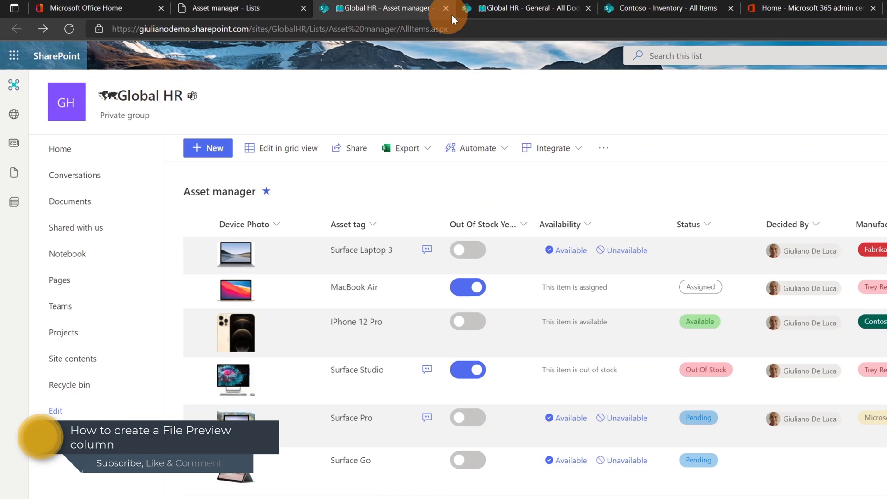
click(509, 7)
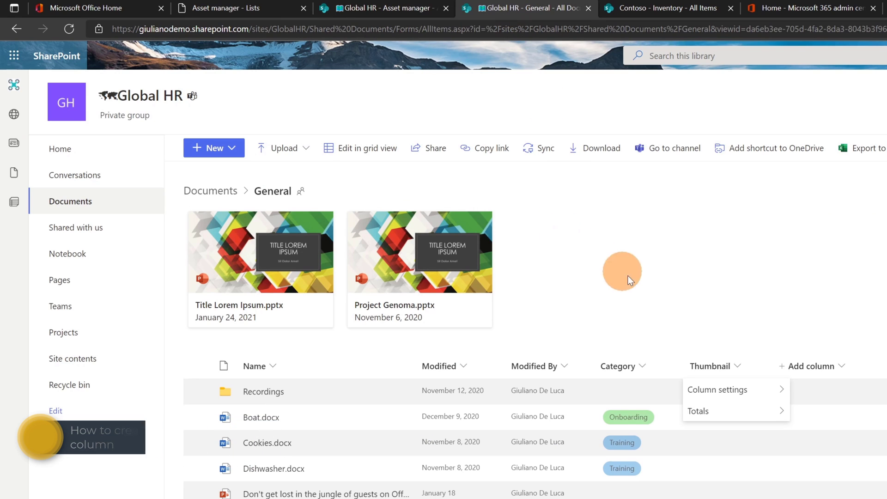
click(664, 292)
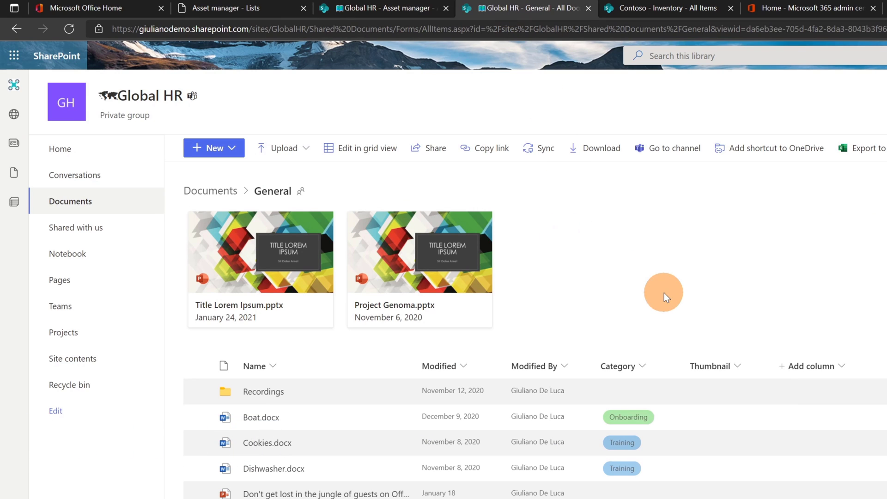
click(743, 372)
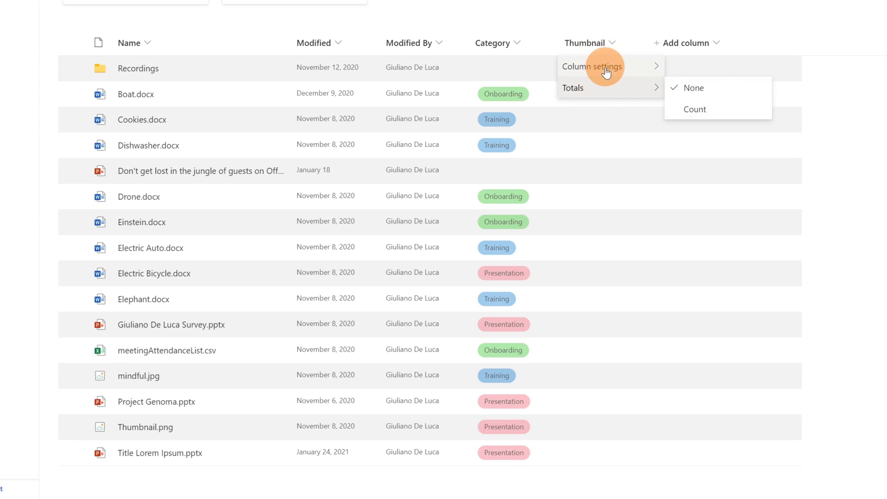
mouse_move(606, 71)
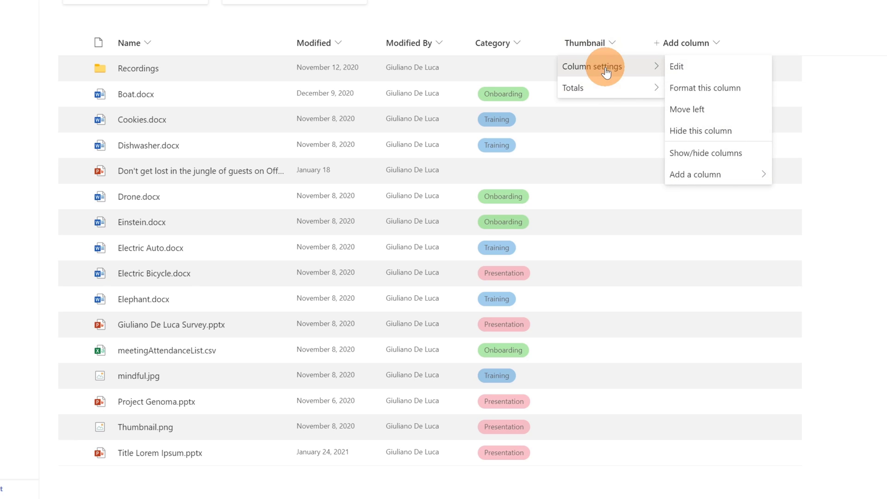
click(703, 92)
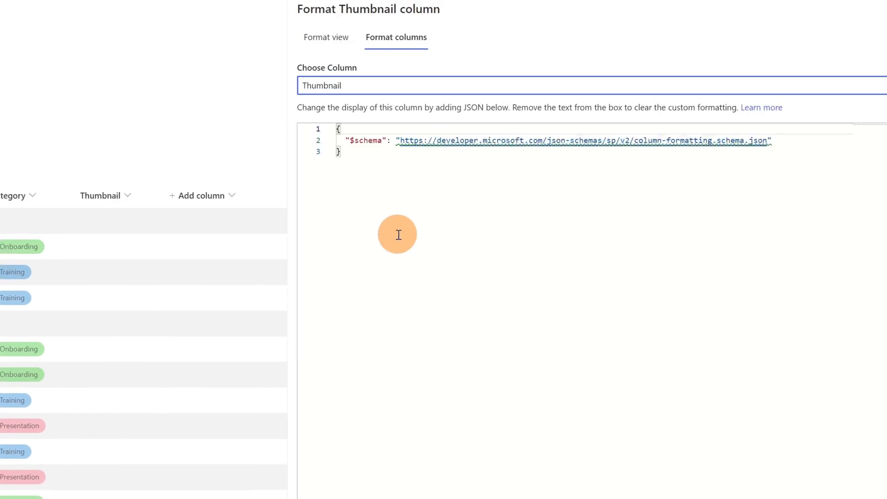
click(370, 243)
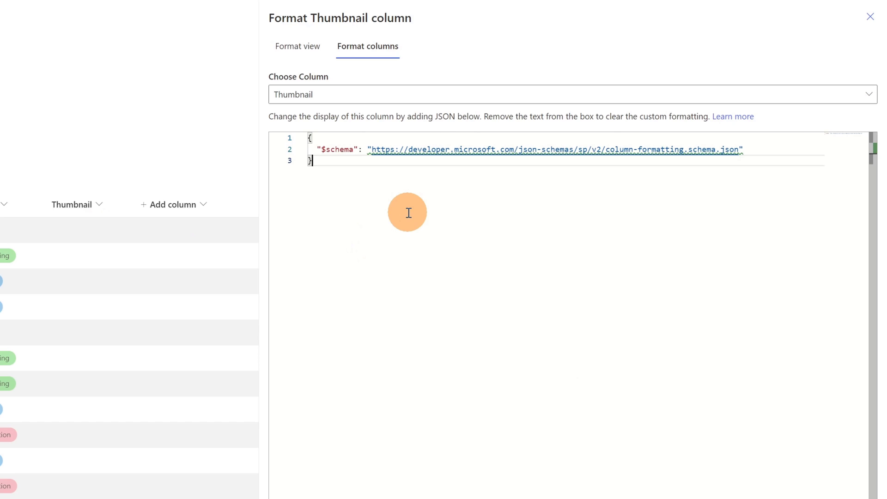
click(777, 155)
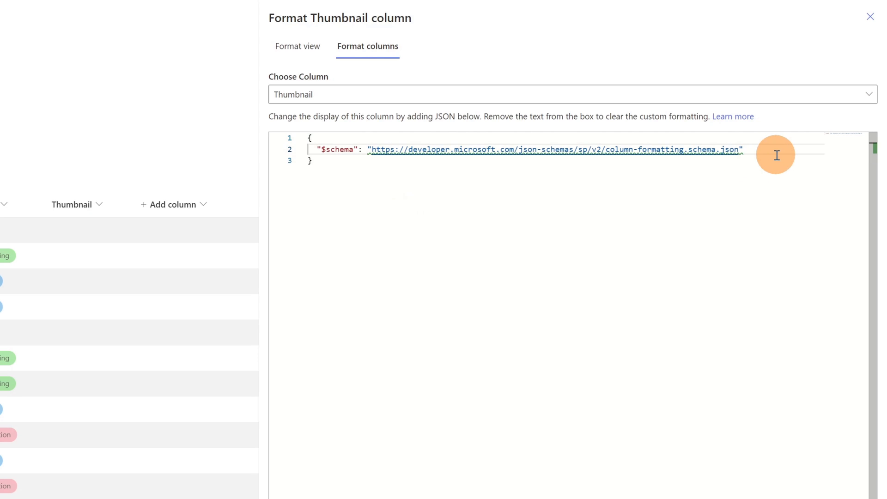
key(Return)
text("elmType": "filepreview", "attributes": {   "src": "@thumbnail.medium",  }, "filePreviewProps": {   "fileTypeIconClass": "sp-css-borderColor-neutralLight",   "fileTypeIconStyle": {     "width": "100px"   },   "brandTypeIconClass": "sp-css-borderColor-neutralLight",   "brandTypeIconStyle": {     "width": "68px"   } })
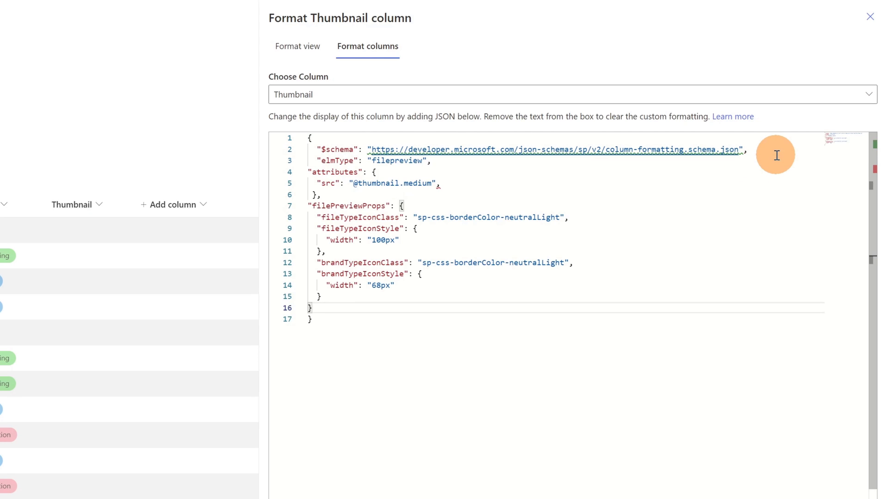
key(Up)
key(Up)
key(Up)
key(Up)
key(Up)
key(Up)
key(Up)
key(Up)
key(Up)
key(Up)
key(Up)
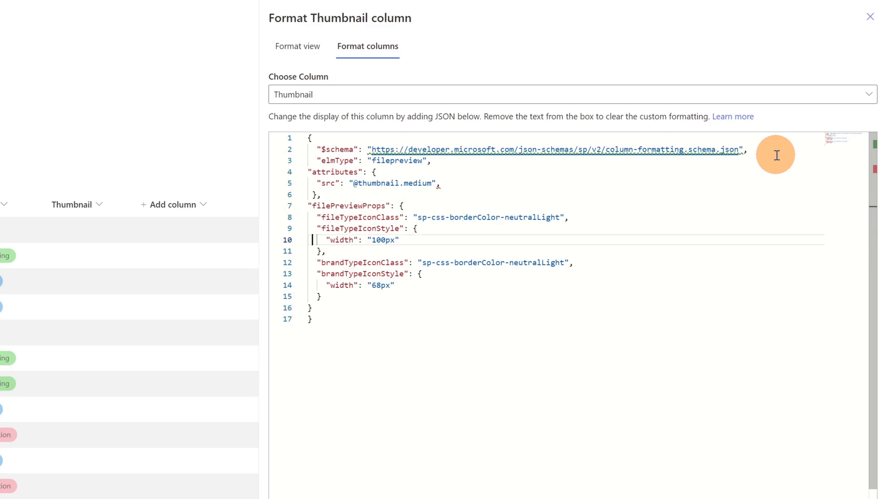
key(Left)
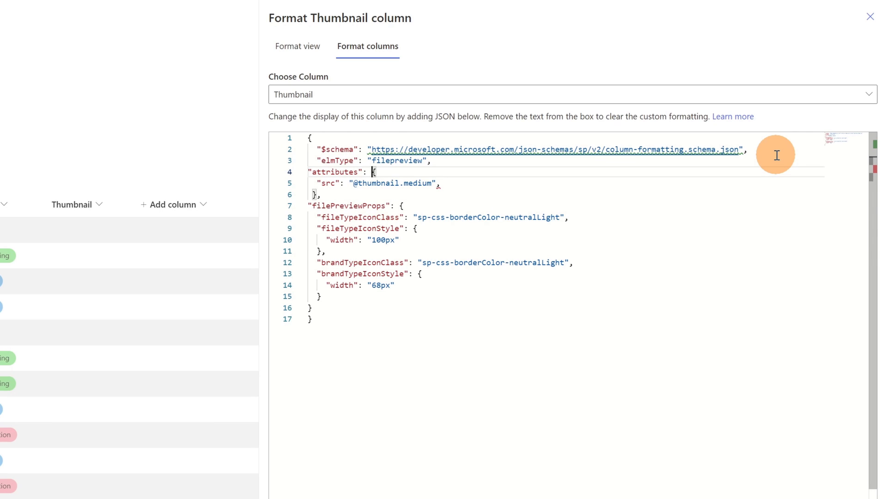
key(Down)
key(Right)
key(Right)
key(Right)
key(Right)
key(Right)
key(Right)
key(Right)
key(Right)
key(Right)
key(Right)
key(Right)
key(Right)
key(Right)
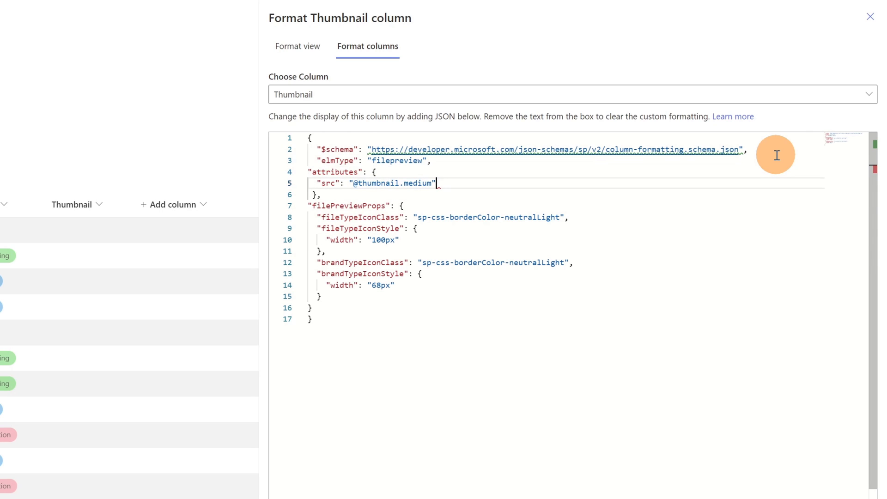
key(shift+alt+f)
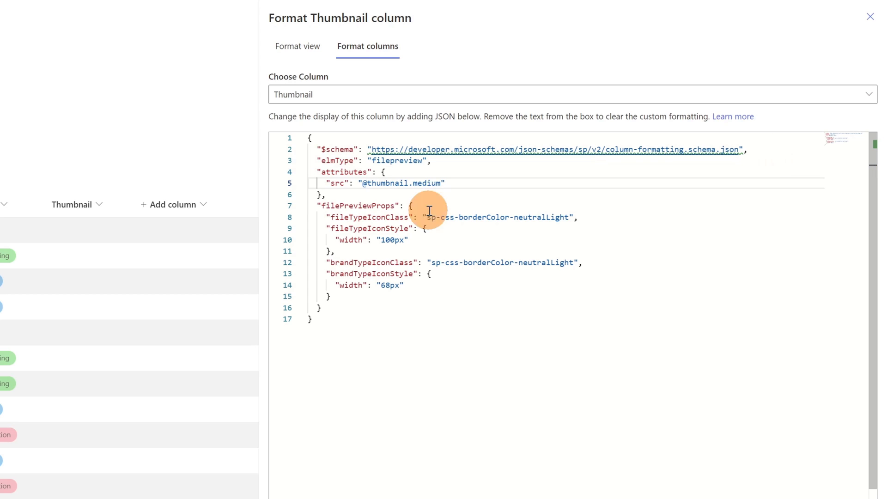
Review the filePreviewProps, elmType and src entries in the Thumbnail column's JSON and dismiss the sleeping tabs notification
click(369, 204)
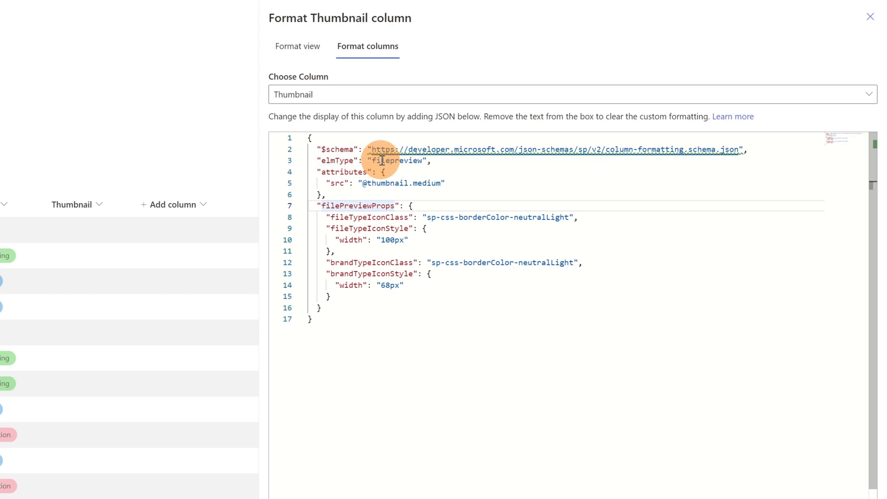
click(399, 162)
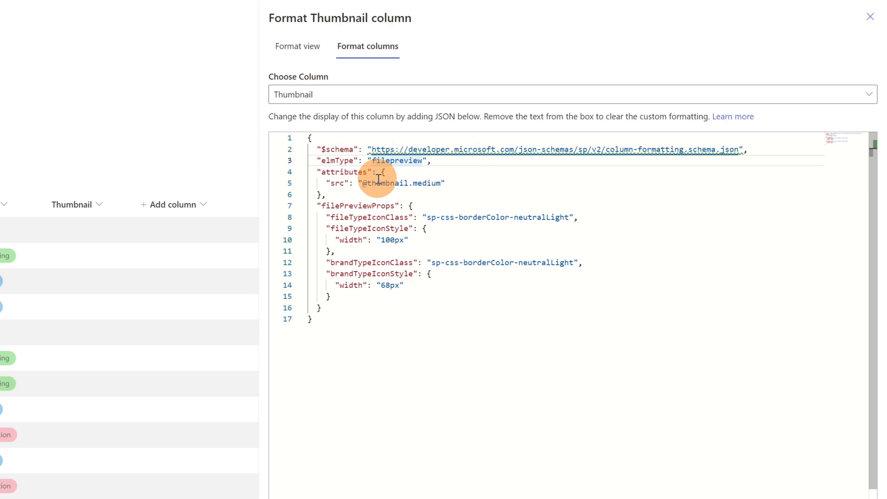
mouse_move(408, 185)
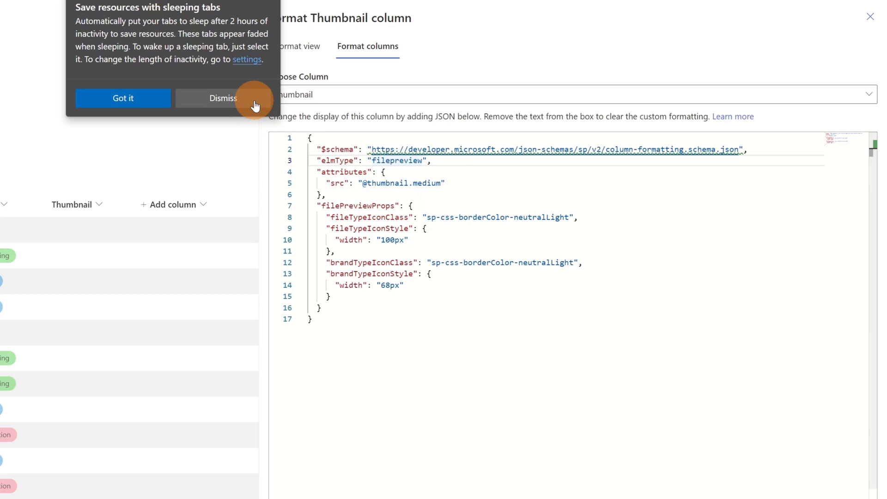
click(251, 98)
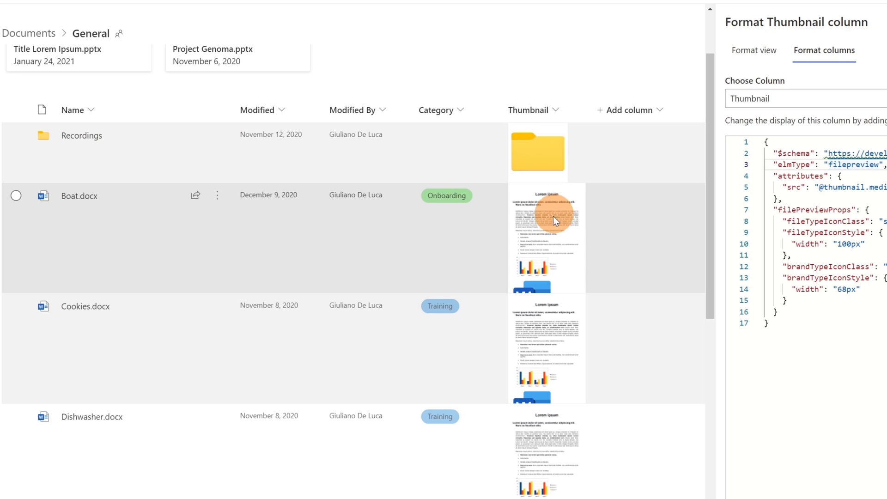
Examine the previewed thumbnails and file type icons for the documents, presentations and images throughout the General folder
scroll(561, 262, down, 3)
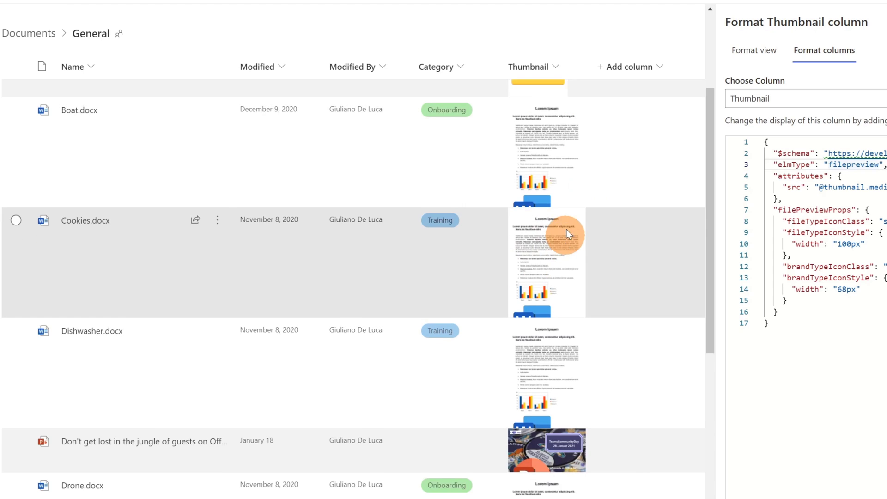
scroll(563, 226, down, 2)
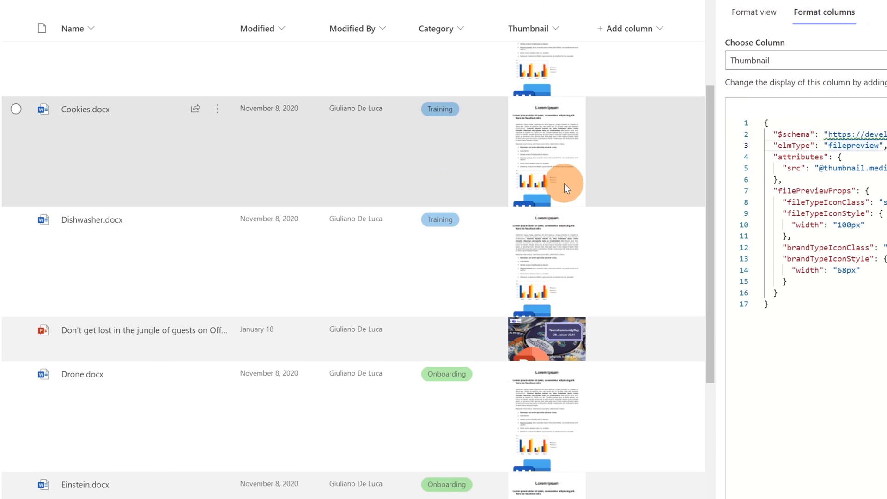
scroll(543, 224, down, 2)
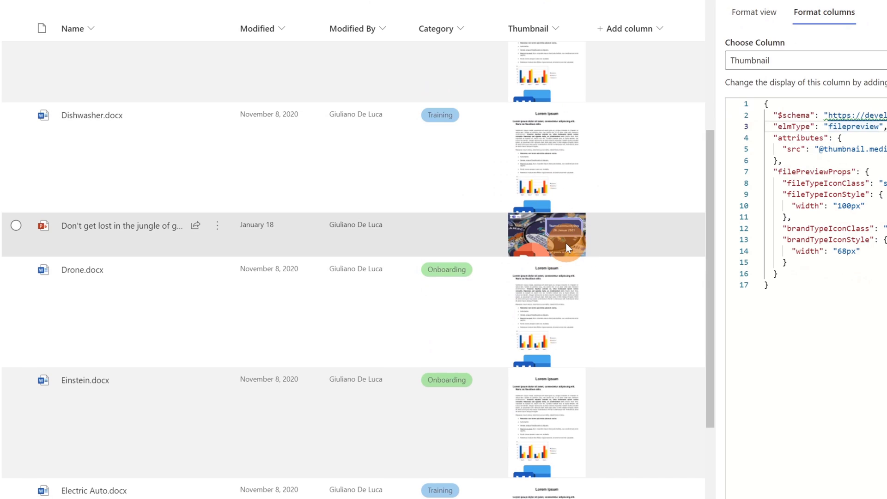
scroll(564, 245, down, 8)
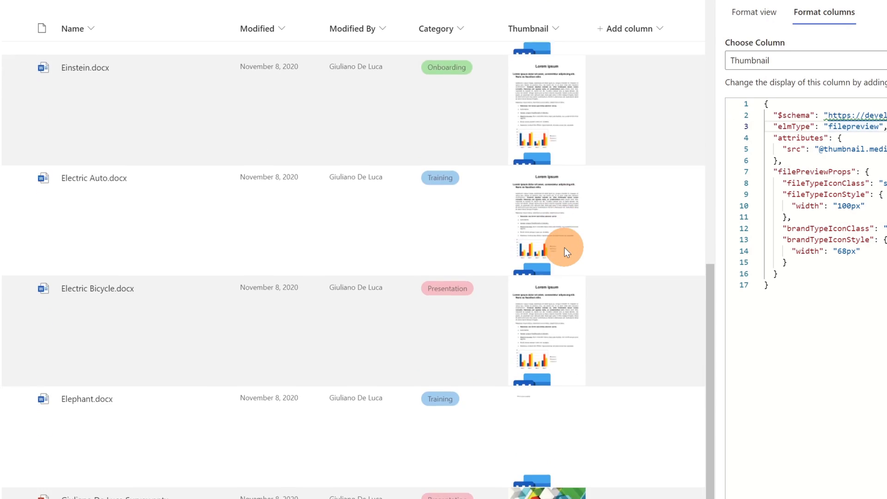
scroll(553, 349, down, 3)
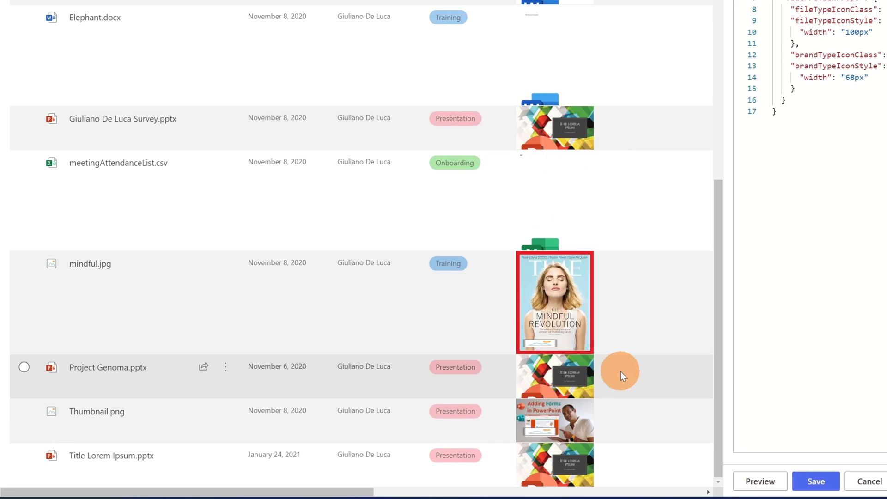
scroll(570, 260, up, 2)
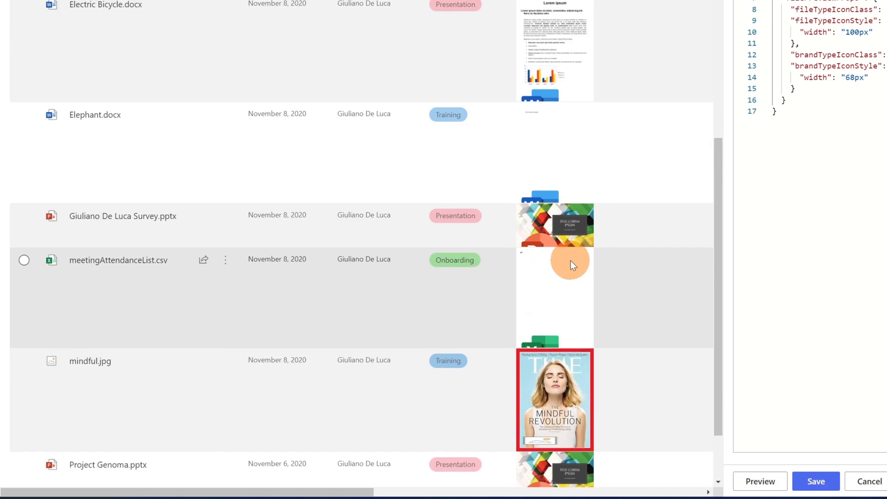
scroll(571, 260, up, 12)
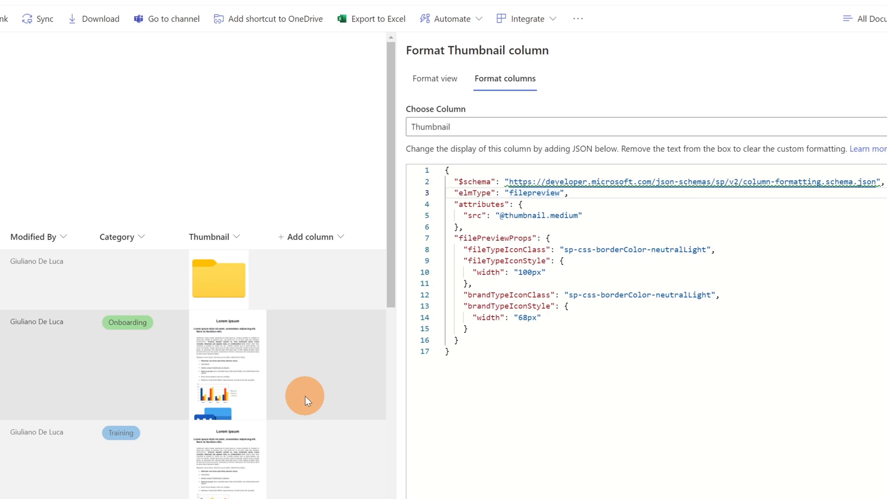
Set the brandTypeIconStyle width to "98px" in the Thumbnail column's JSON and preview the formatting
click(521, 316)
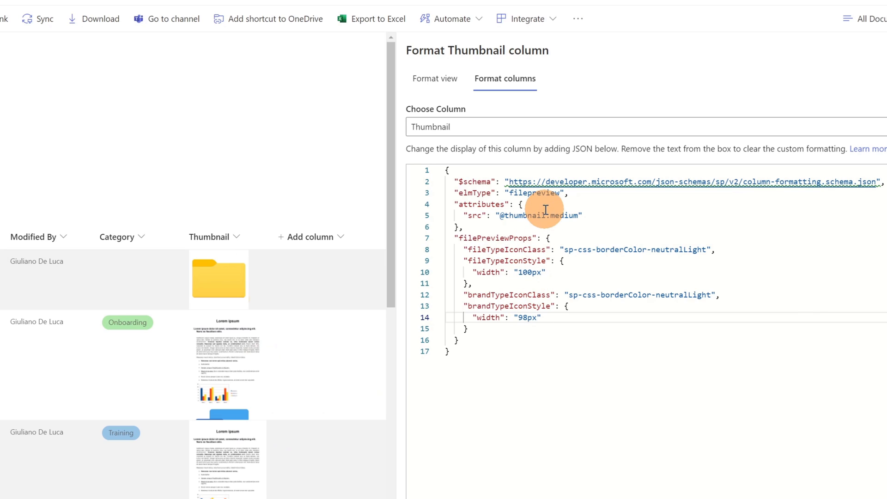
mouse_move(555, 212)
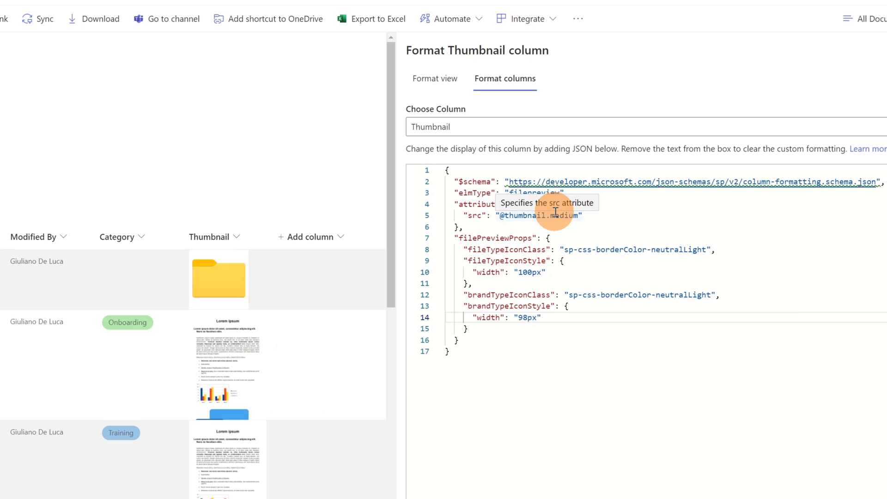